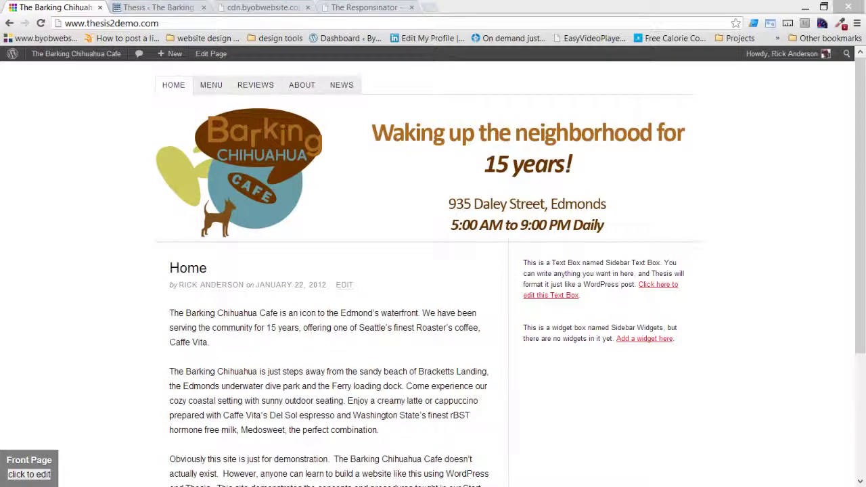
- Open the Classic Responsive skin's design options in Thesis and display the ColorScale palette
click(149, 10)
mouse_move(216, 76)
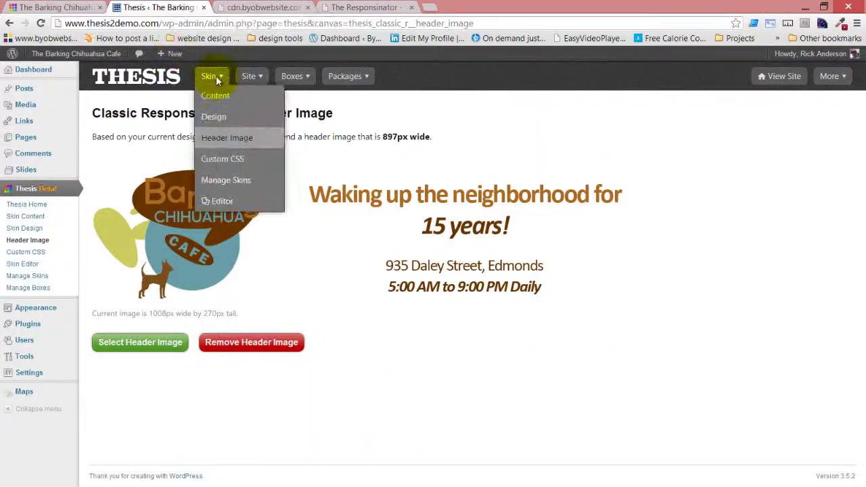
click(222, 118)
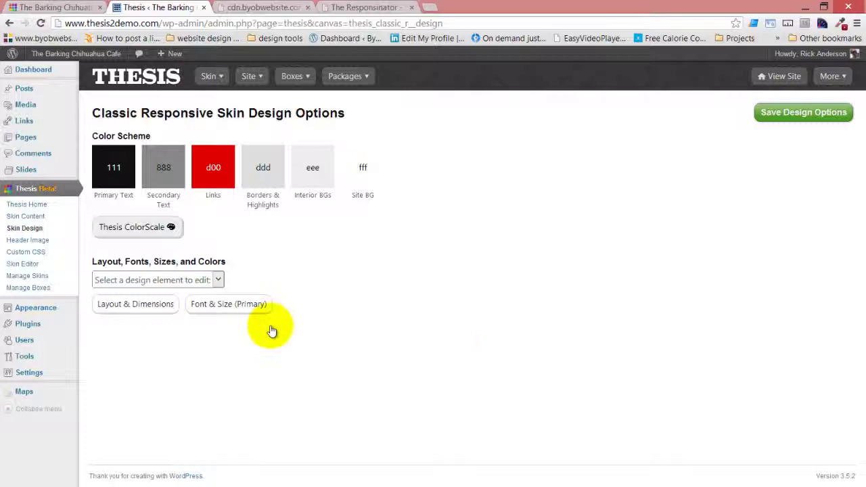
click(135, 231)
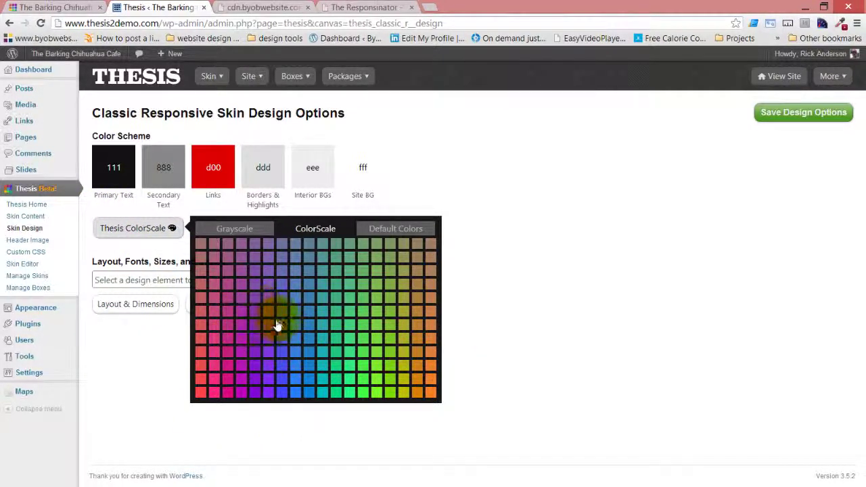
- Try blue, pink, green, orange and purple ColorScale schemes, ending with the magenta scheme that sets Links to B80DB8
click(281, 372)
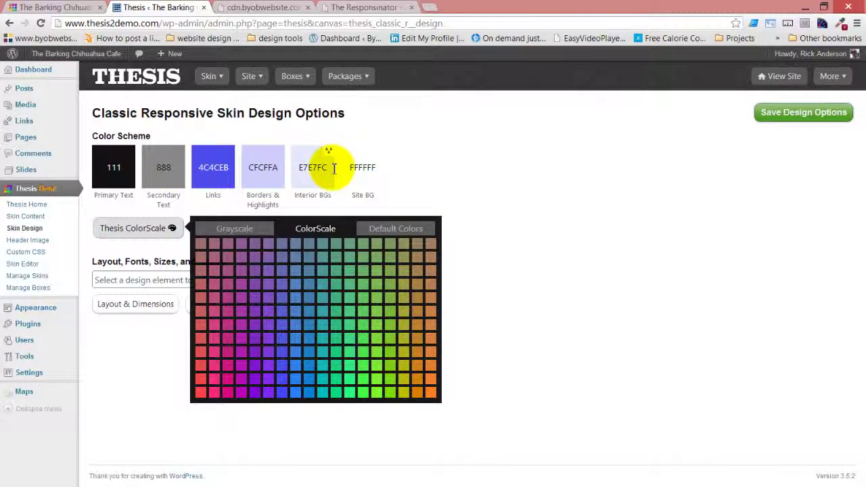
click(227, 367)
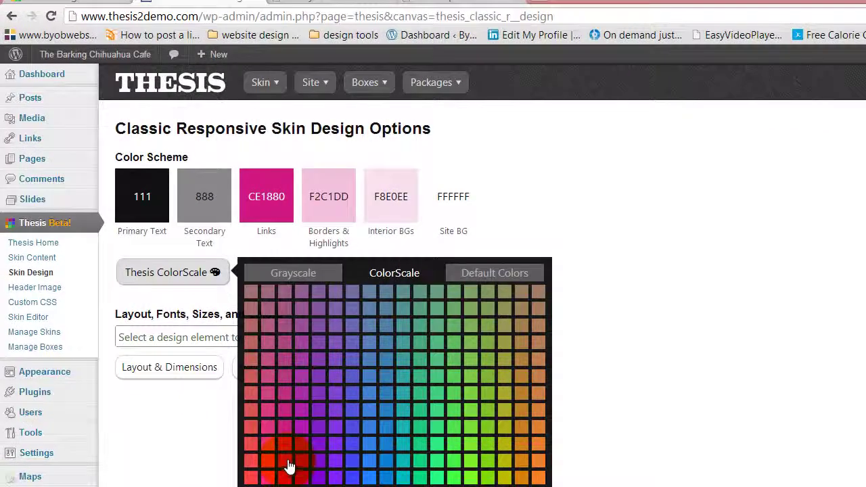
click(288, 466)
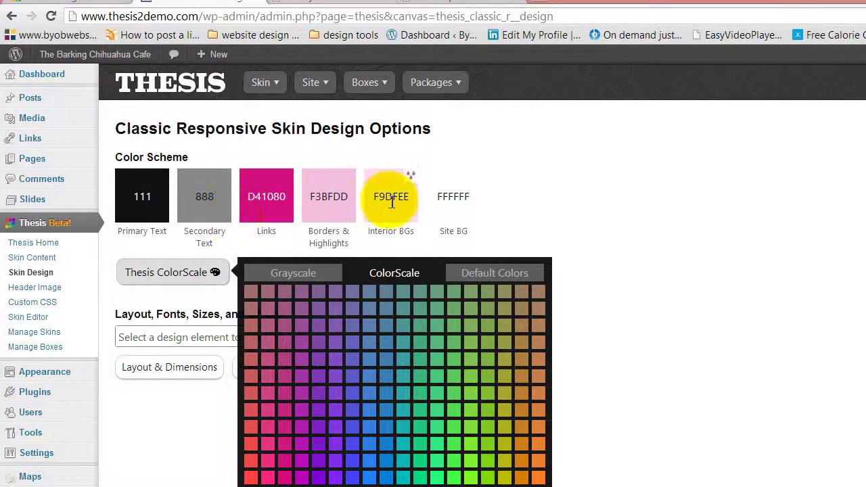
click(436, 459)
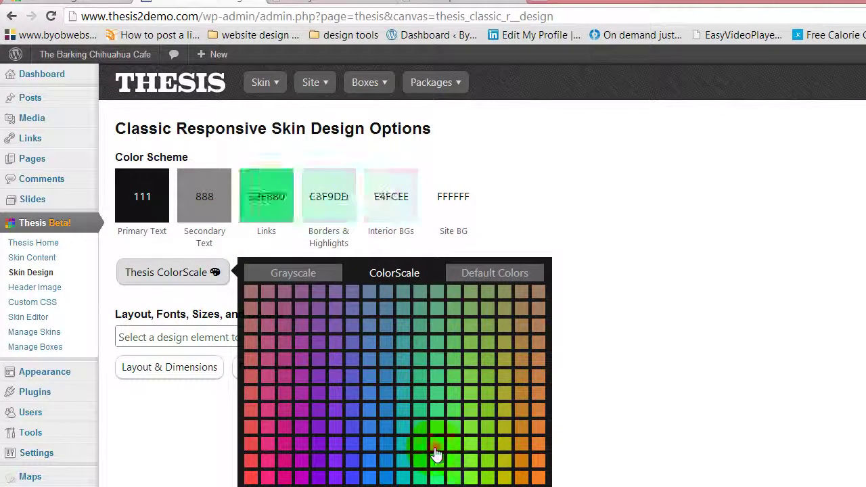
click(538, 480)
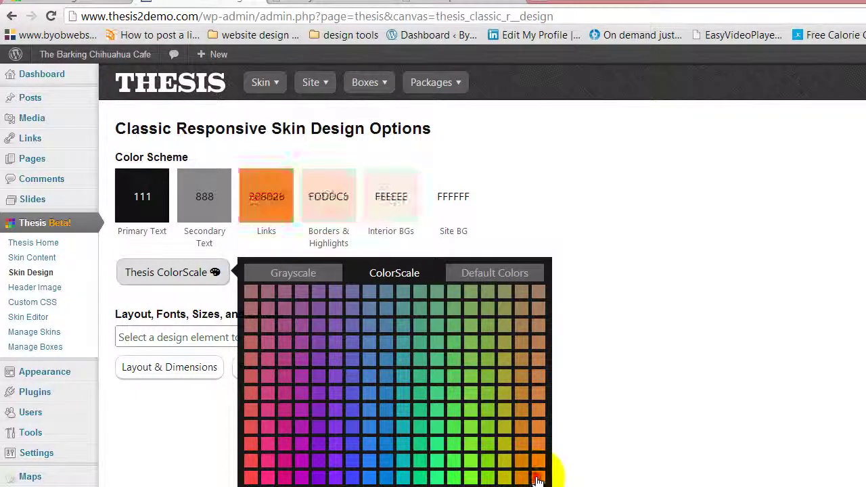
click(375, 428)
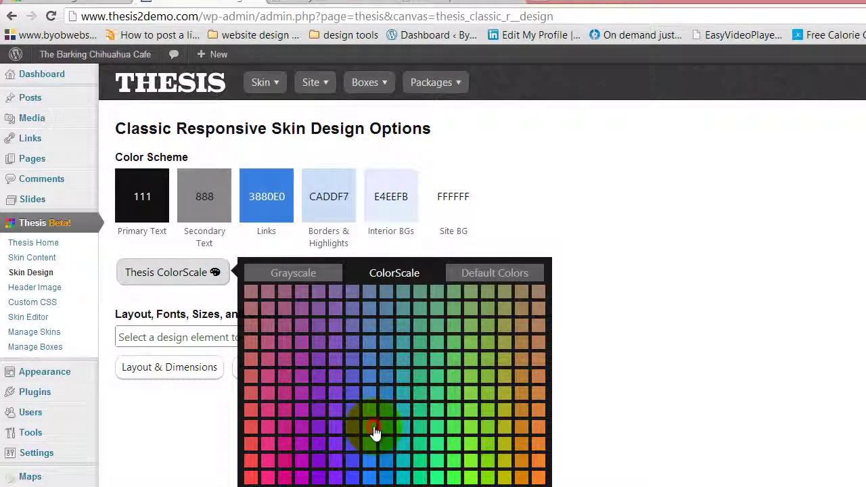
click(319, 383)
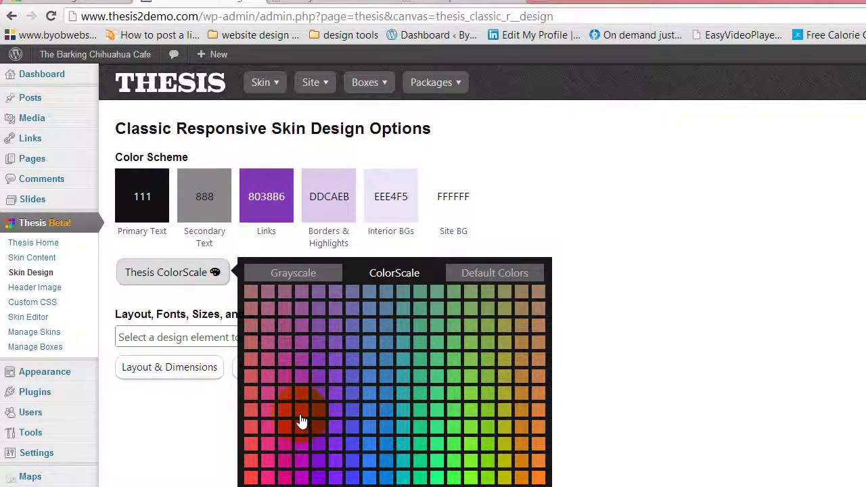
click(306, 462)
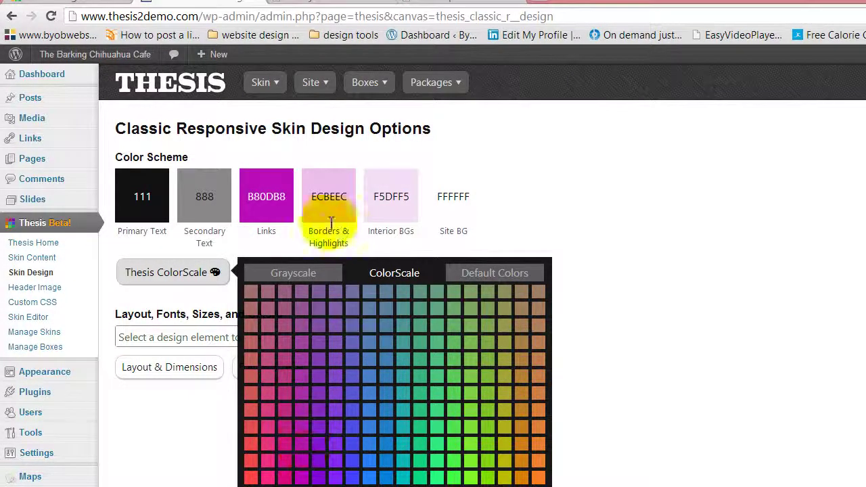
- Use the complementary color suggestions to set Borders & Highlights to BEECEC and Interior BGs to F5F5DF
click(349, 177)
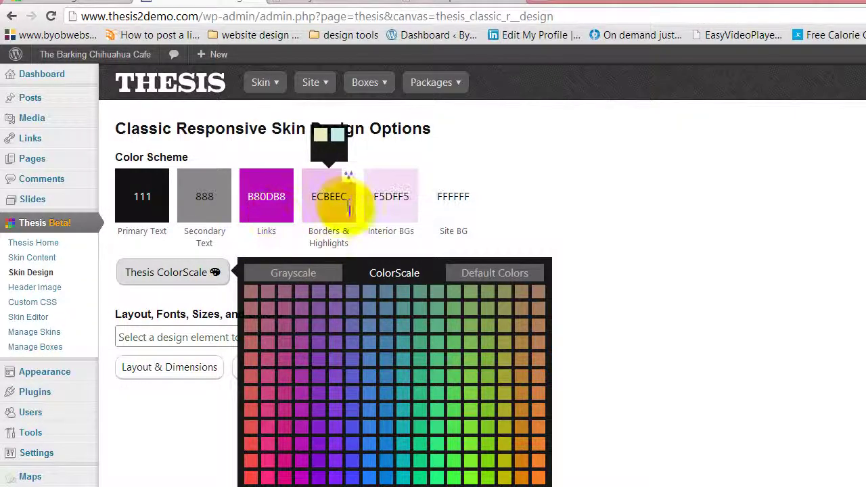
drag(284, 197, 245, 198)
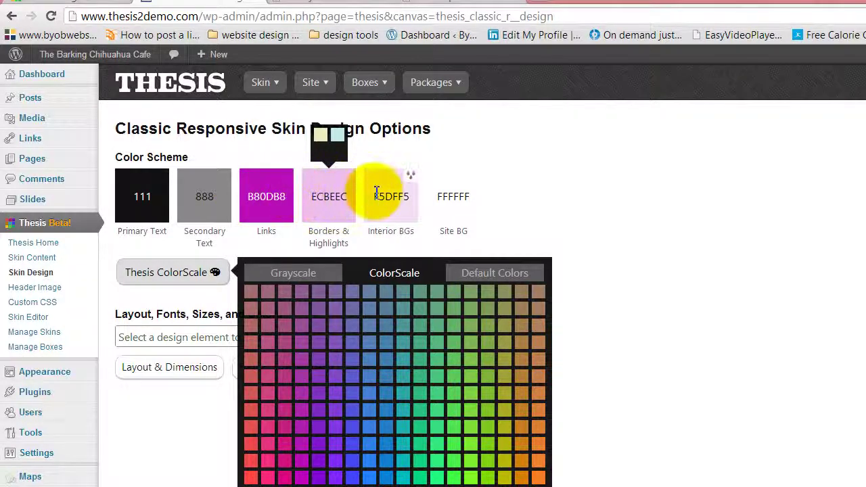
drag(250, 207, 291, 204)
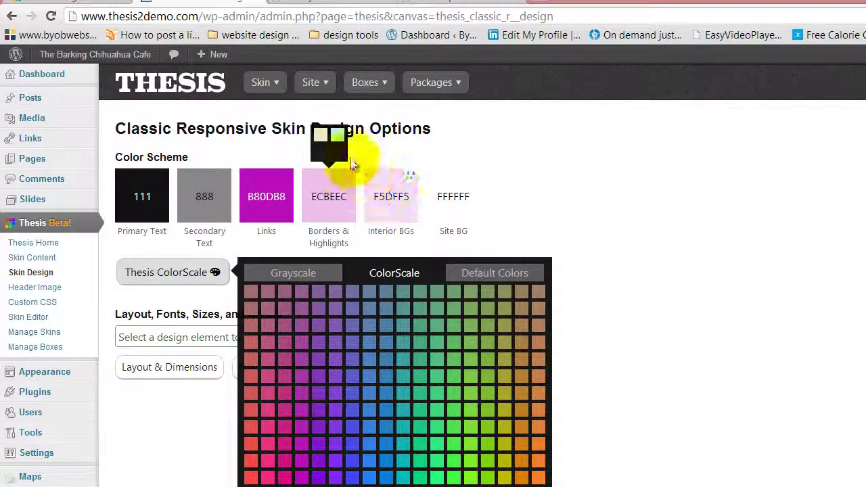
click(338, 137)
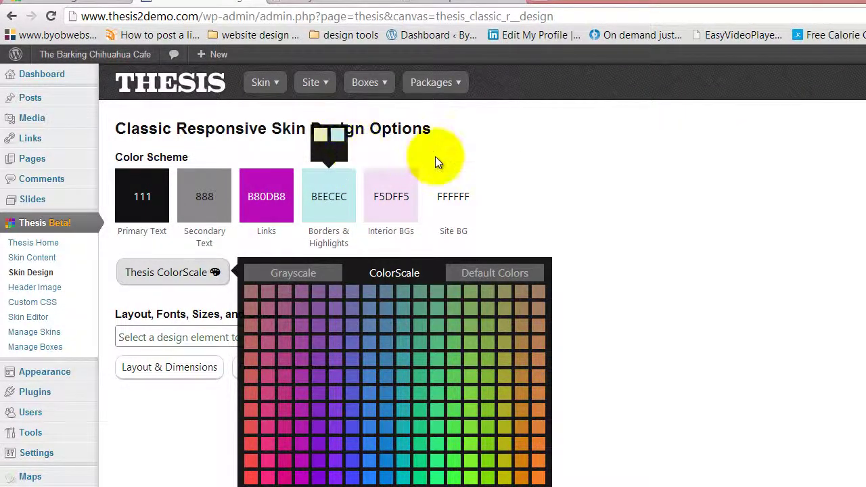
click(396, 195)
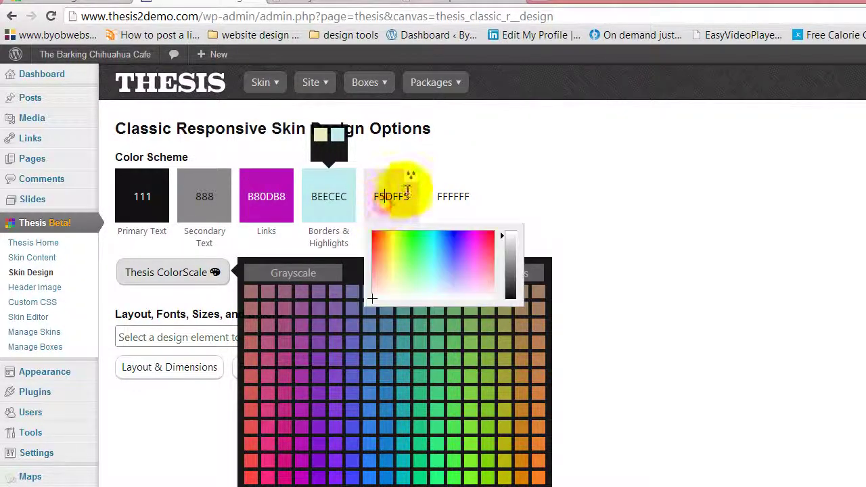
click(413, 177)
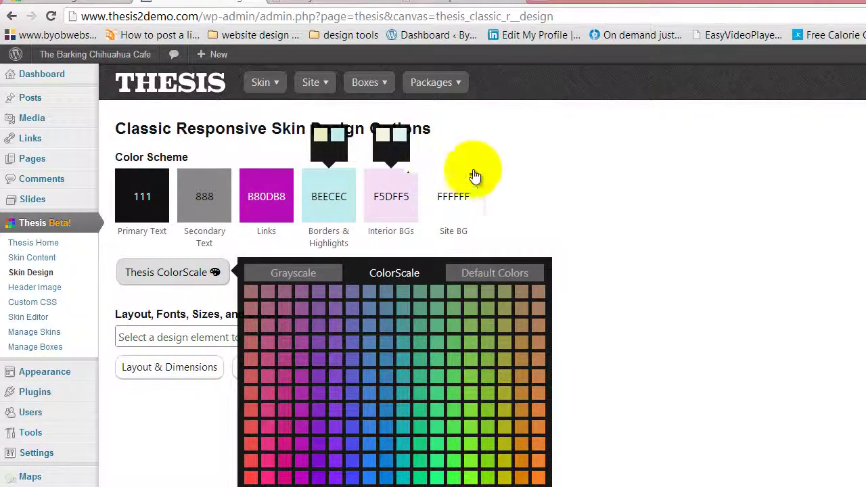
click(376, 133)
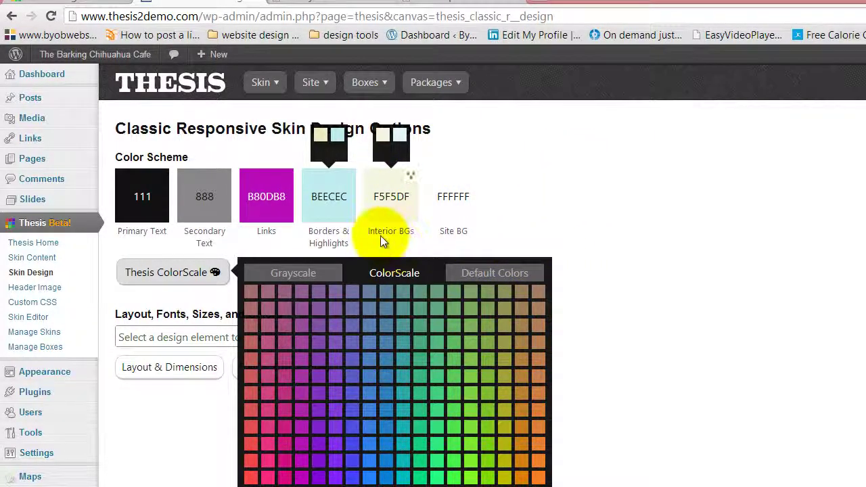
- Set Links to its suggested complement B8B80D and copy that value into Borders & Highlights
click(268, 200)
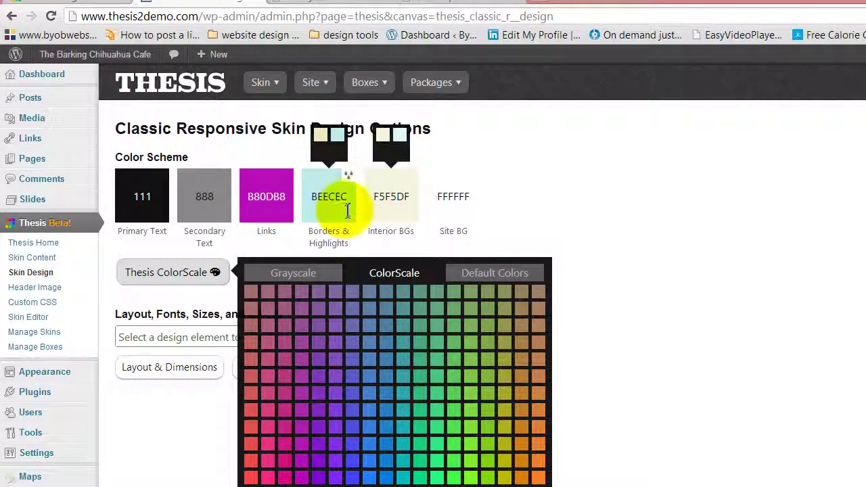
click(284, 179)
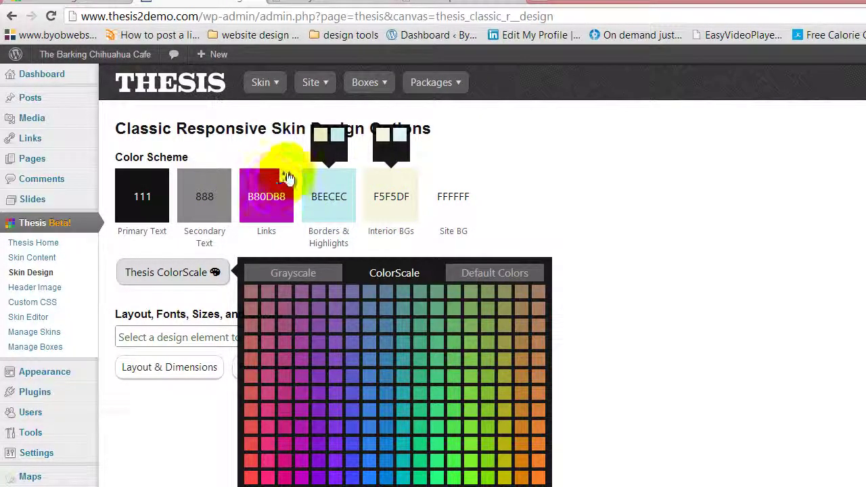
click(259, 139)
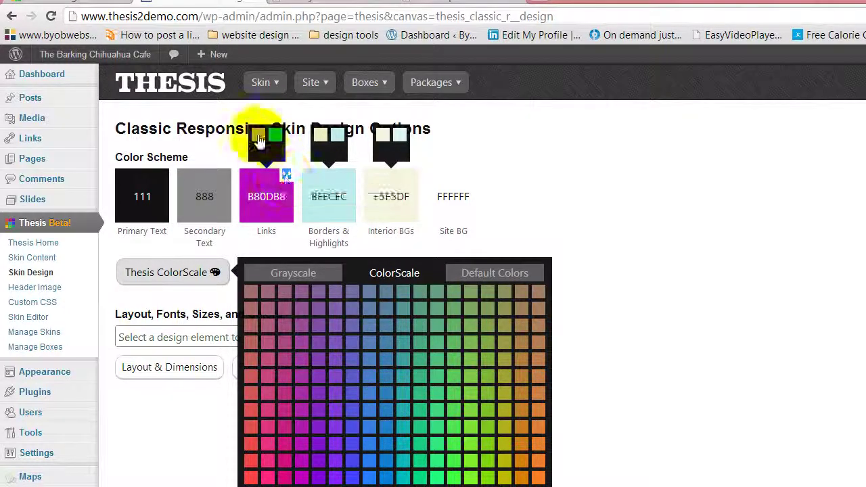
click(259, 139)
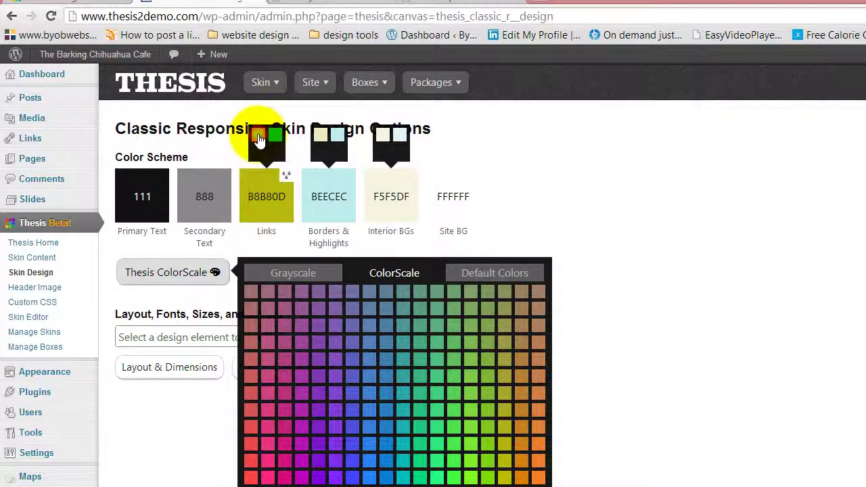
click(267, 203)
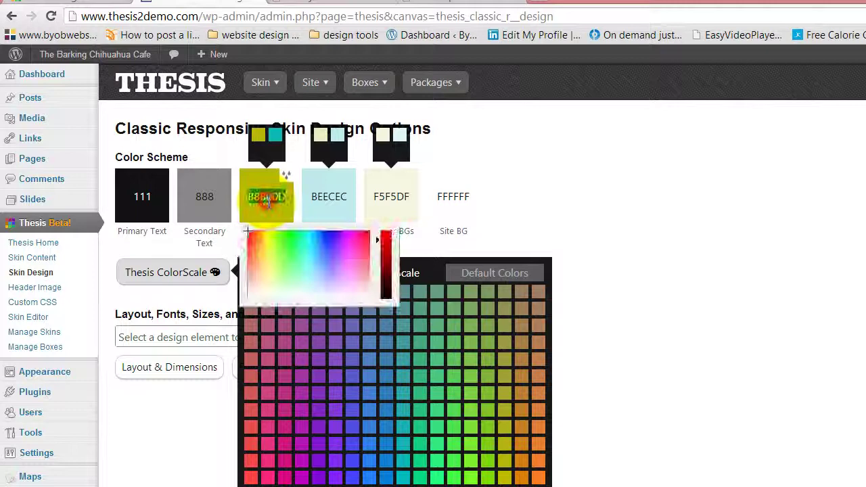
click(330, 196)
text(B8B80D)
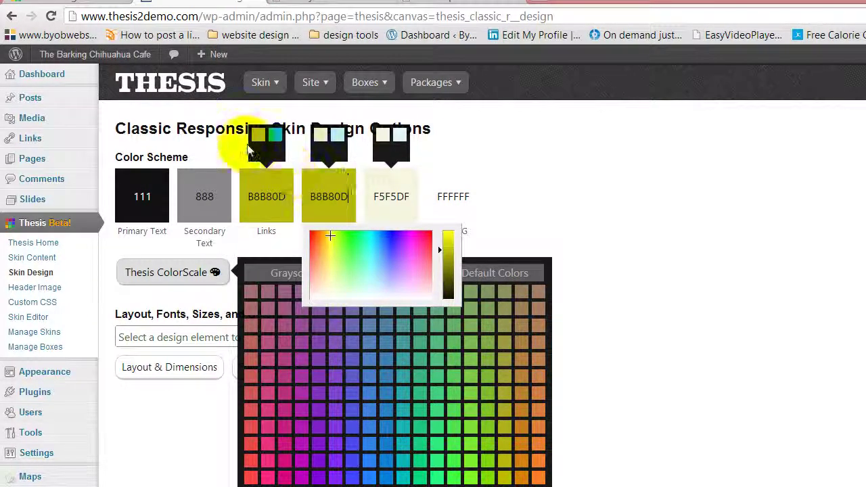
- Set Links to its other suggested complement, 0DB8B8, and copy that value into Interior BGs
click(273, 141)
click(274, 197)
key(ctrl+c)
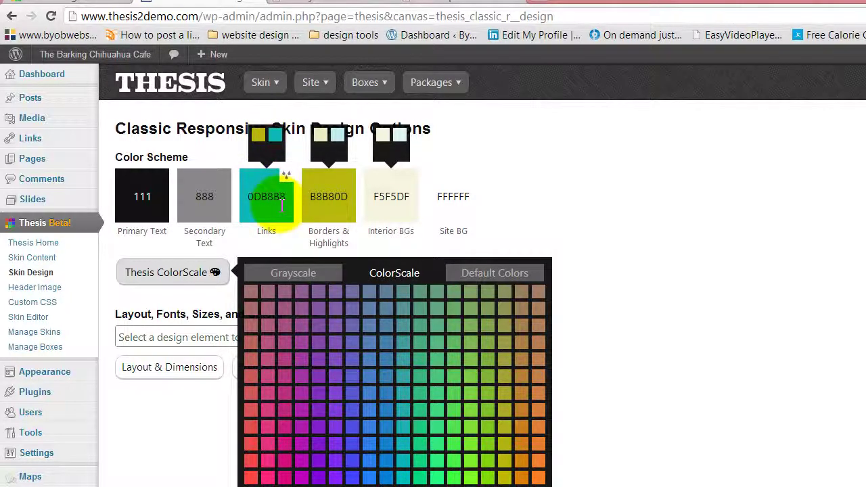
click(397, 200)
key(ctrl+v)
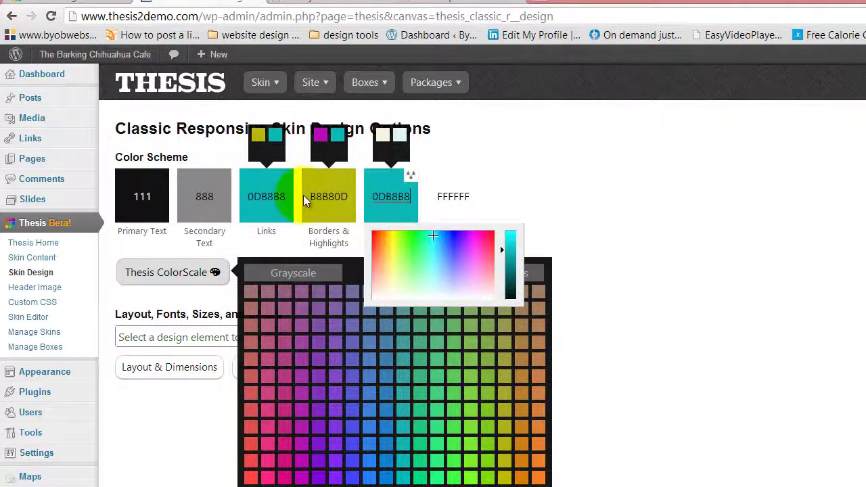
- Check the complementary suggestions for the Links color, and set Links to 1C1CB8 with the color picker
click(267, 193)
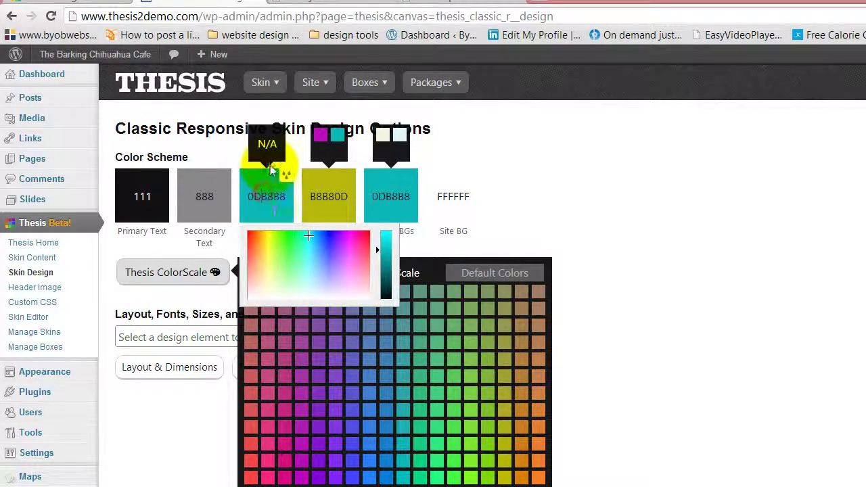
click(273, 198)
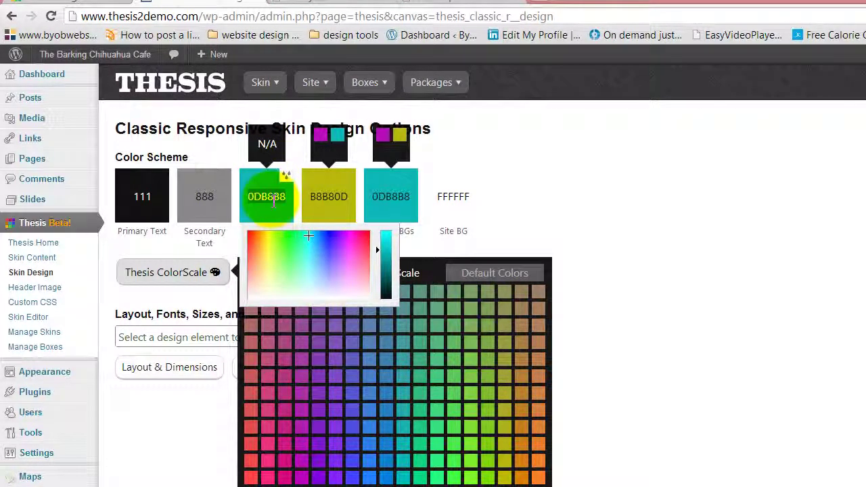
click(328, 191)
click(265, 144)
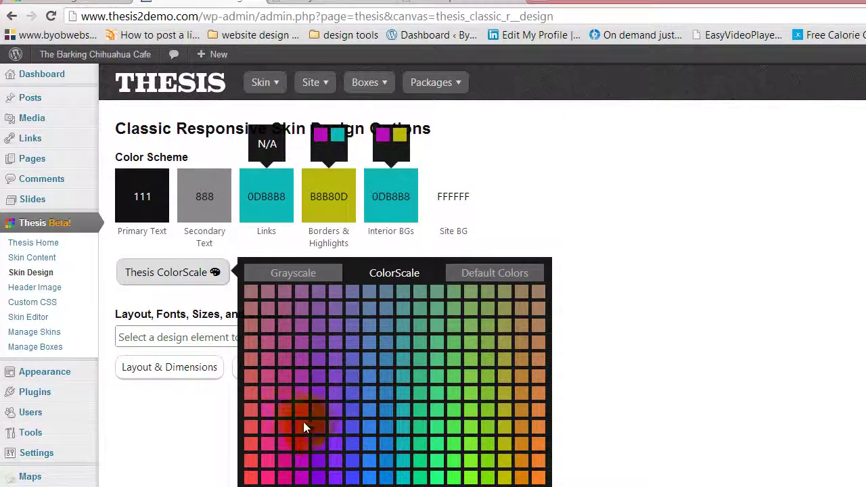
click(285, 181)
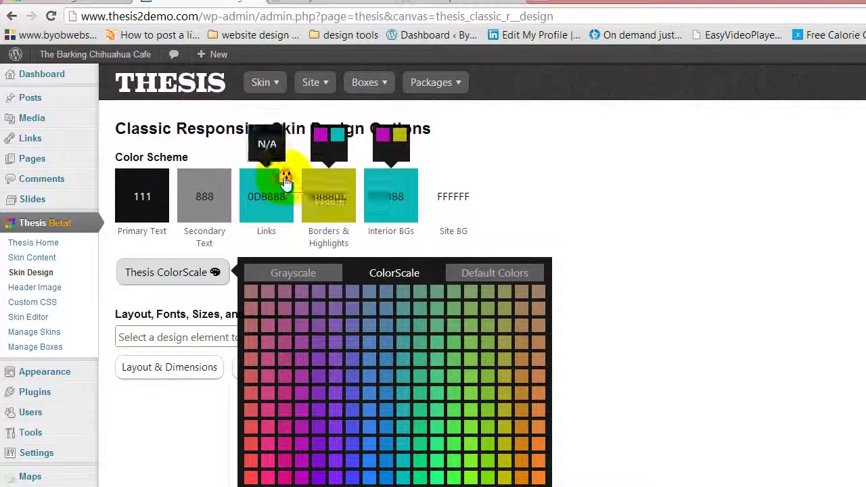
click(278, 208)
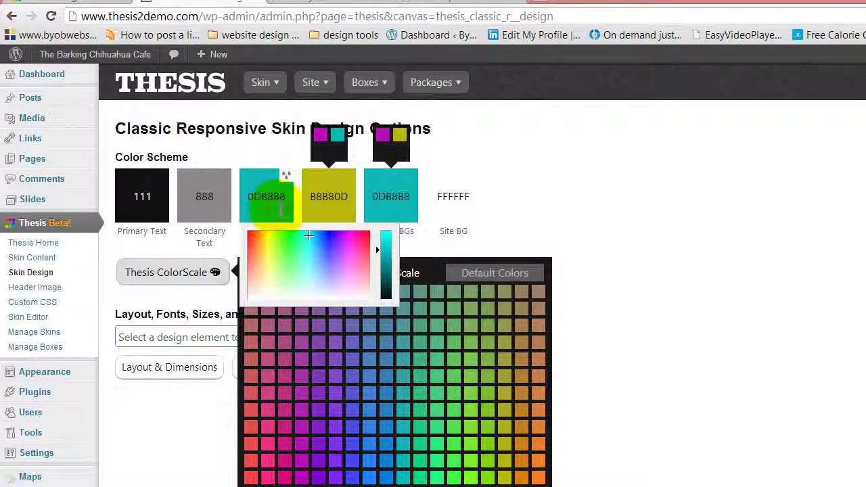
click(330, 243)
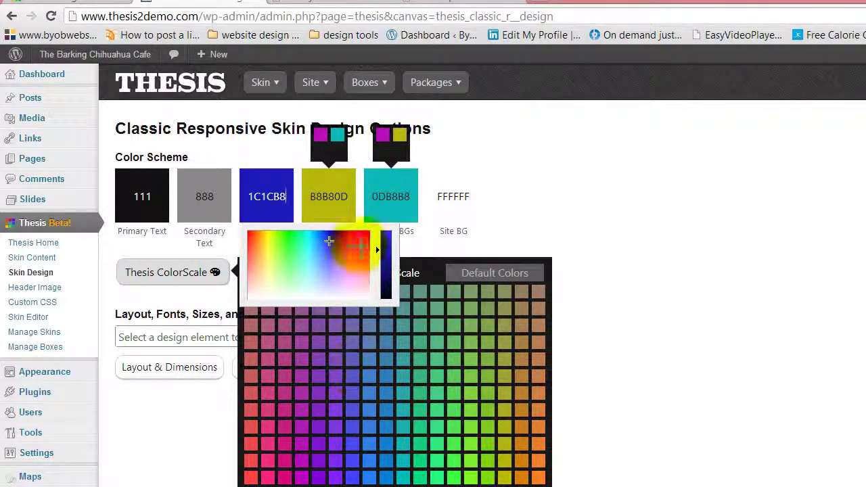
- Apply the purple ColorScale scheme with Links 8010D4, Borders & Highlights DDBFF3 and Interior BGs EEDFF9
right_click(322, 136)
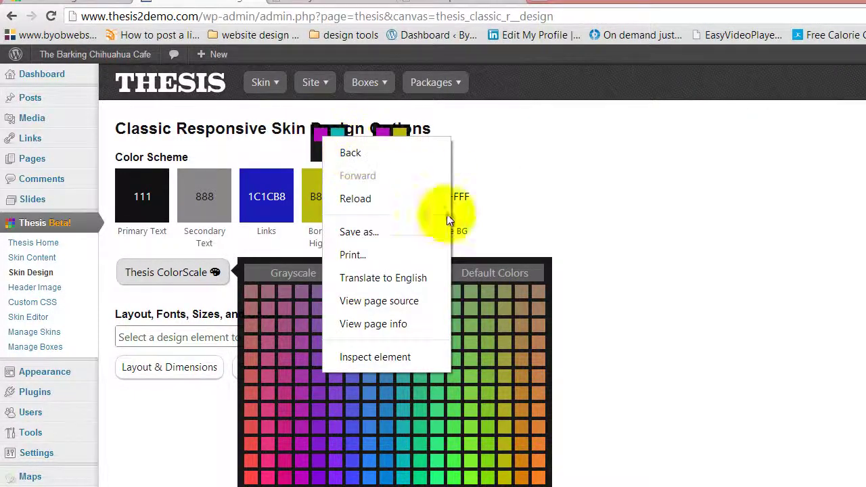
click(260, 197)
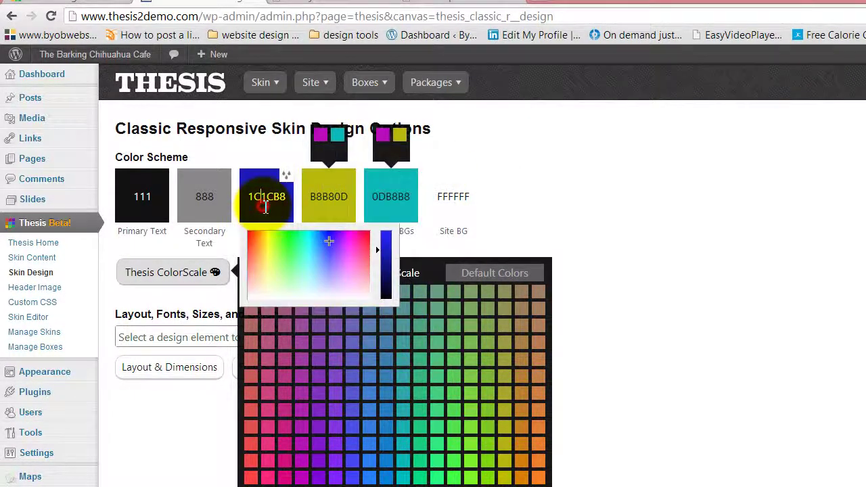
click(316, 460)
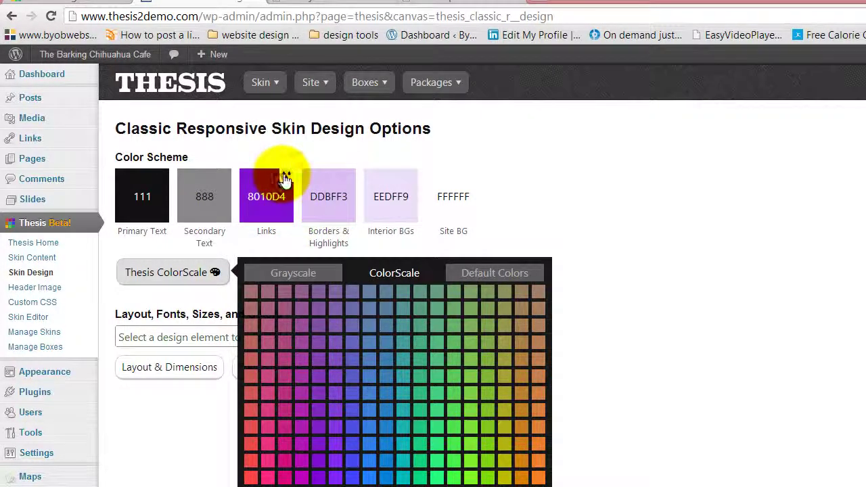
- Copy the Links value 8010D4 into Borders & Highlights and switch that swatch to its suggested complement 10D480
mouse_move(286, 180)
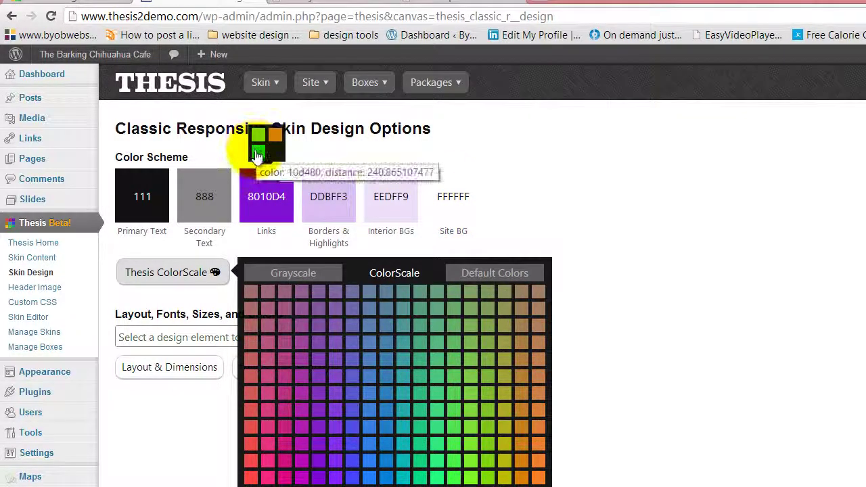
click(274, 197)
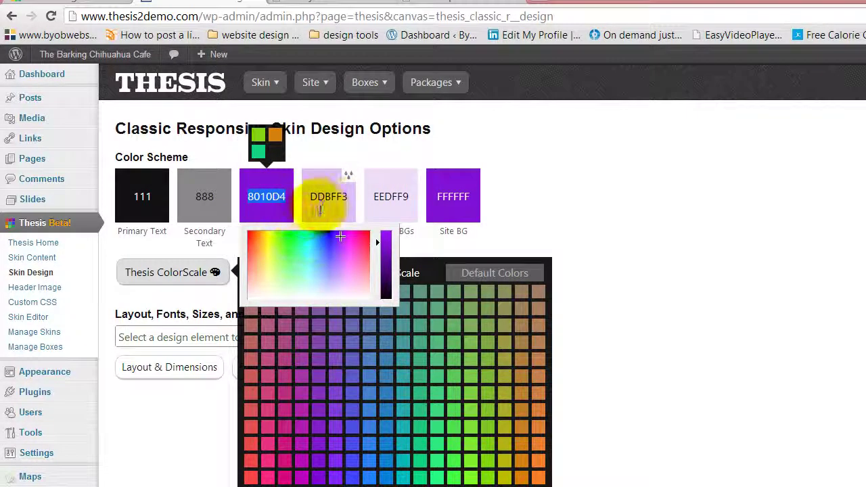
click(327, 196)
text(8010D4)
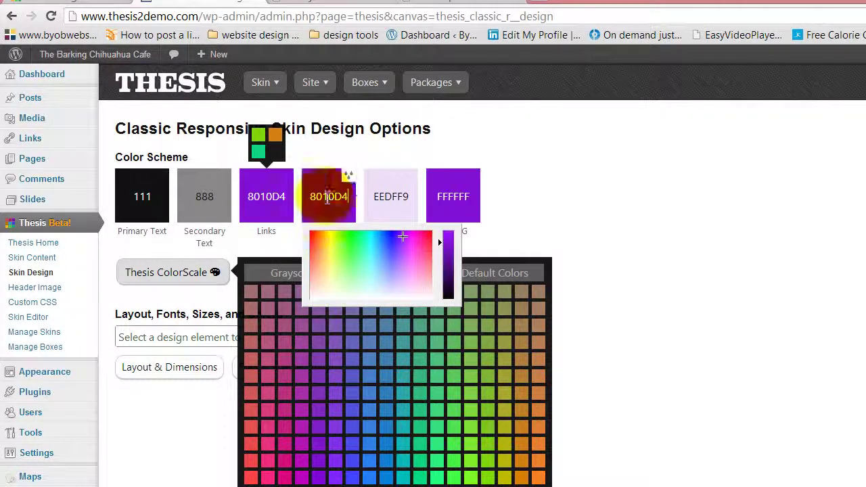
click(346, 177)
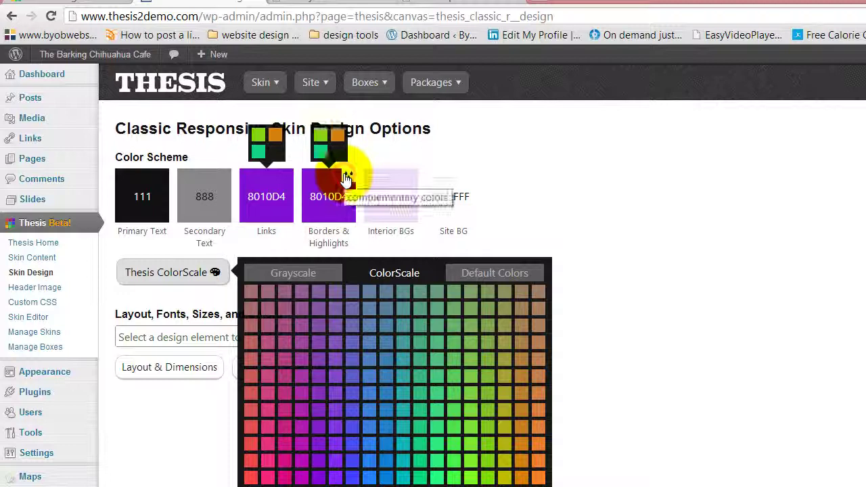
click(318, 154)
- Copy 8010D4 into Interior BGs, switch it to its suggested complement D48010, and close the ColorScale palette
double_click(391, 196)
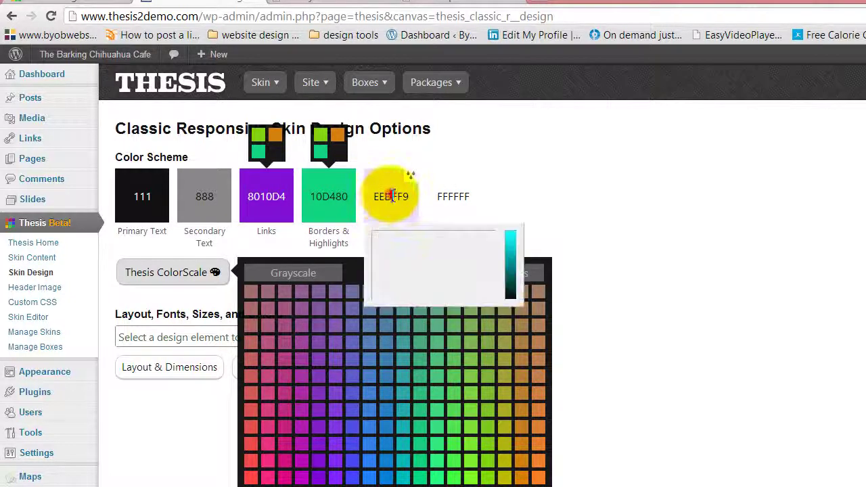
text(8010D4)
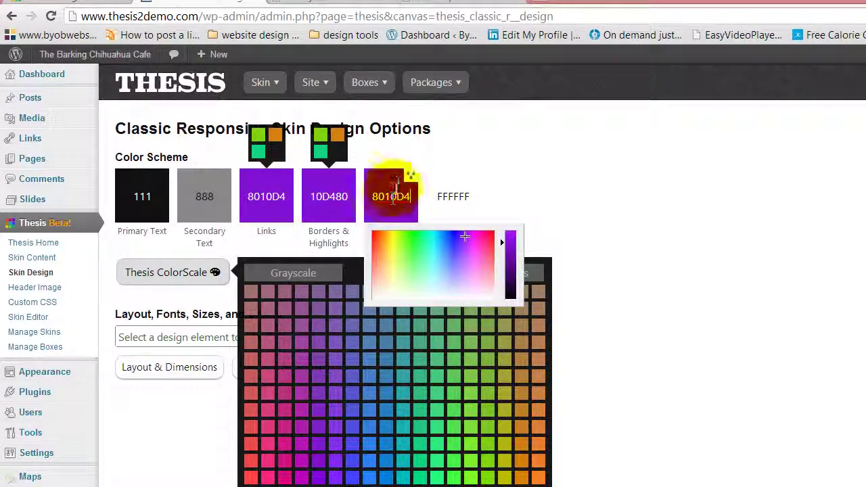
click(411, 179)
click(414, 179)
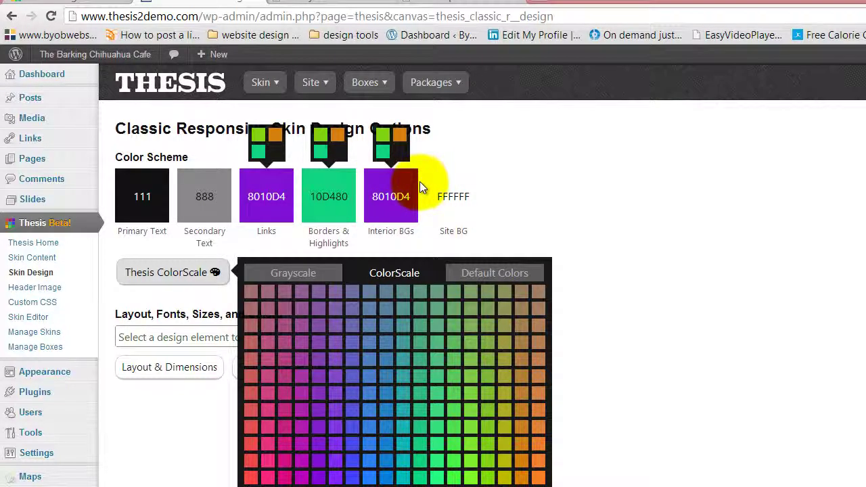
click(397, 135)
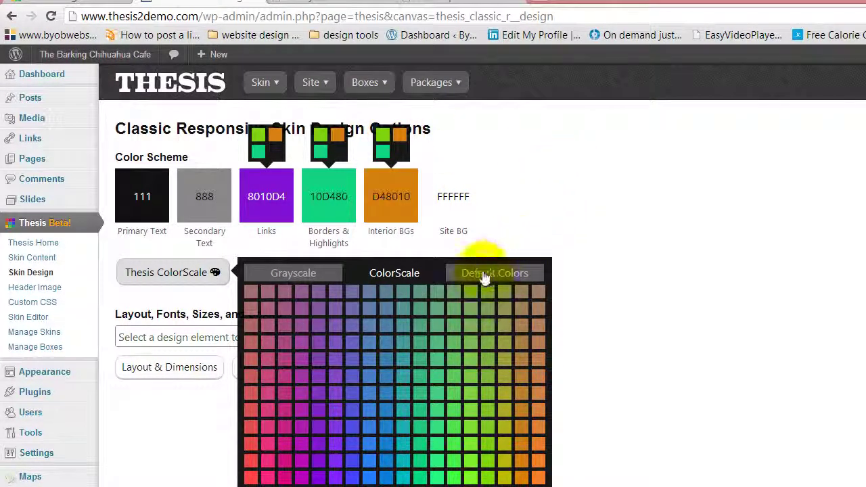
click(171, 276)
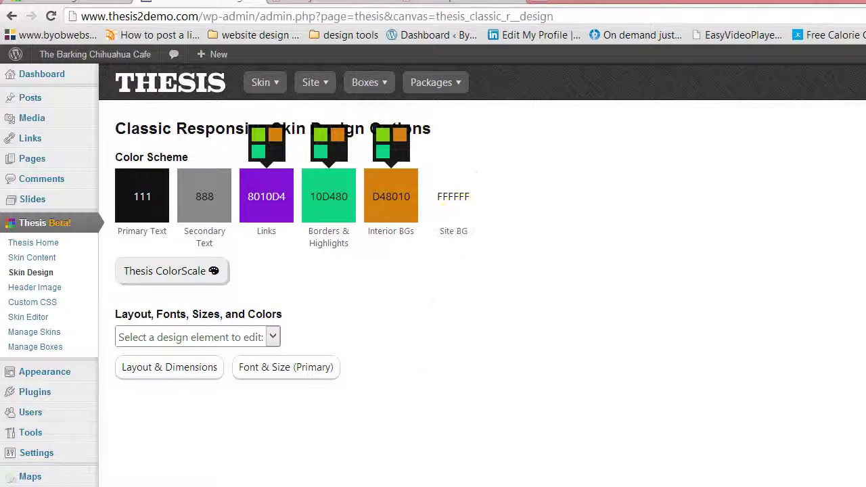
- Set Links to D42873 with the color picker and check its complementary color suggestions
click(278, 196)
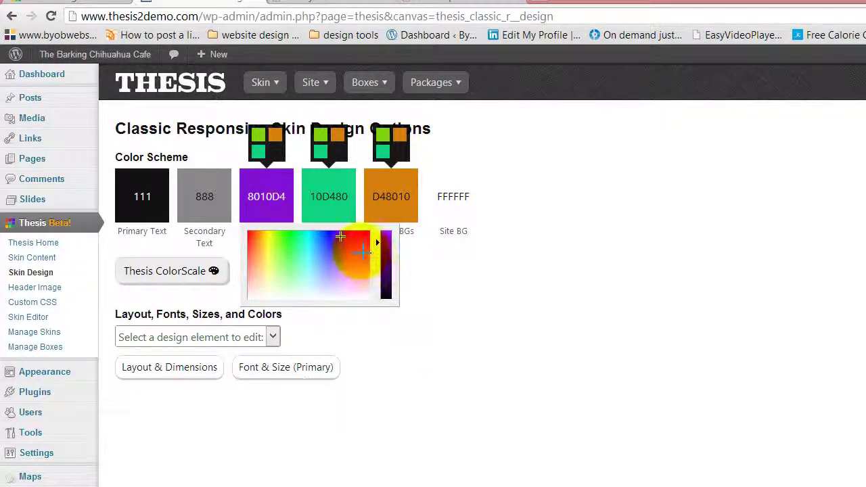
mouse_move(364, 251)
mouse_down()
mouse_move(354, 242)
mouse_move(360, 244)
mouse_up()
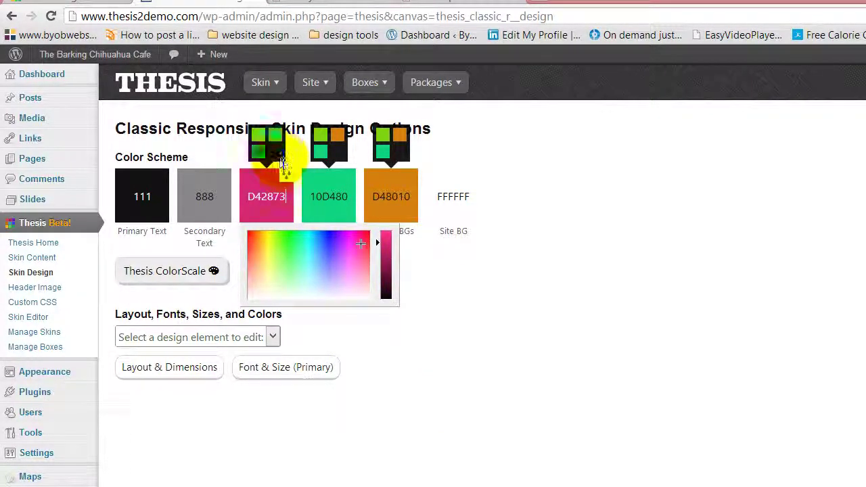
click(286, 174)
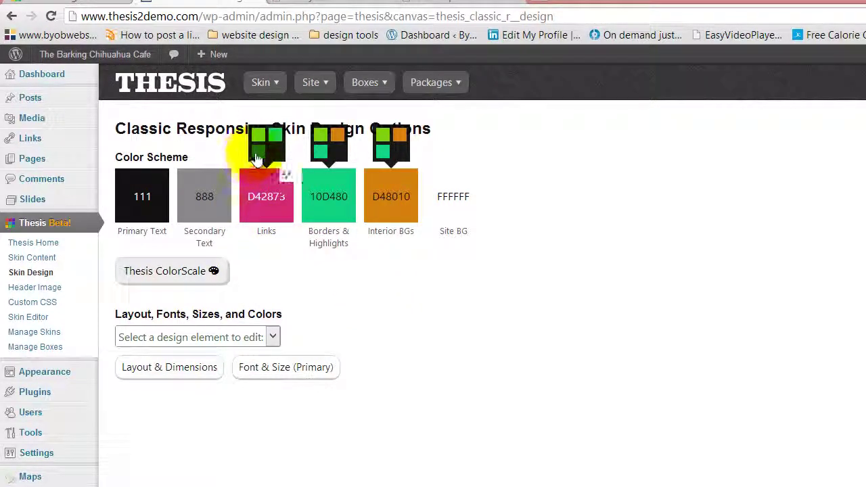
click(253, 186)
- Reopen the ColorScale palette, pick a new Secondary Text color, and replace it with its suggested complement 88190C
click(209, 271)
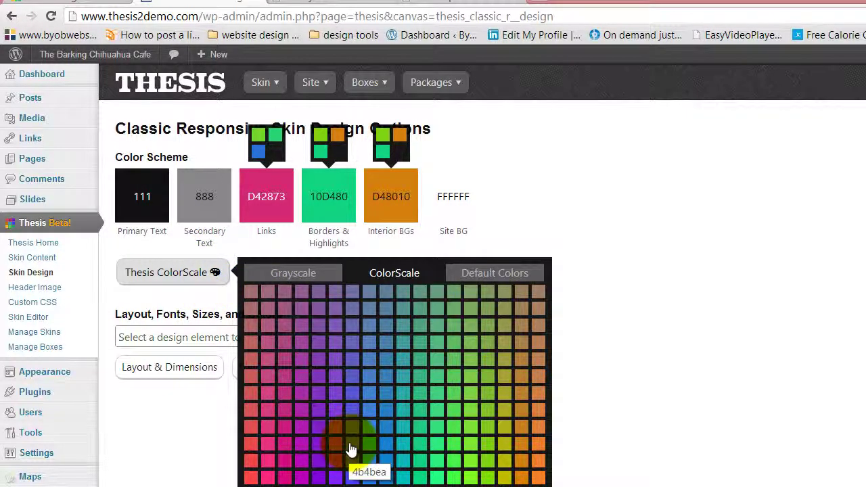
drag(346, 458, 201, 197)
click(193, 198)
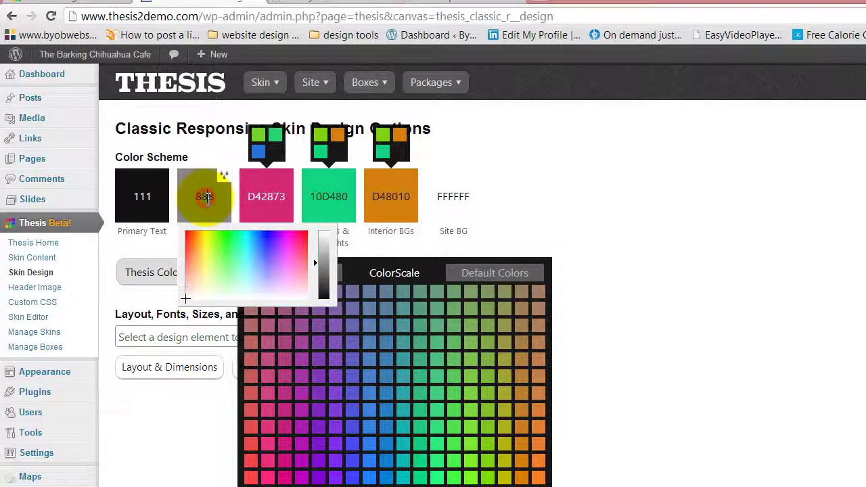
drag(269, 239, 227, 183)
click(207, 142)
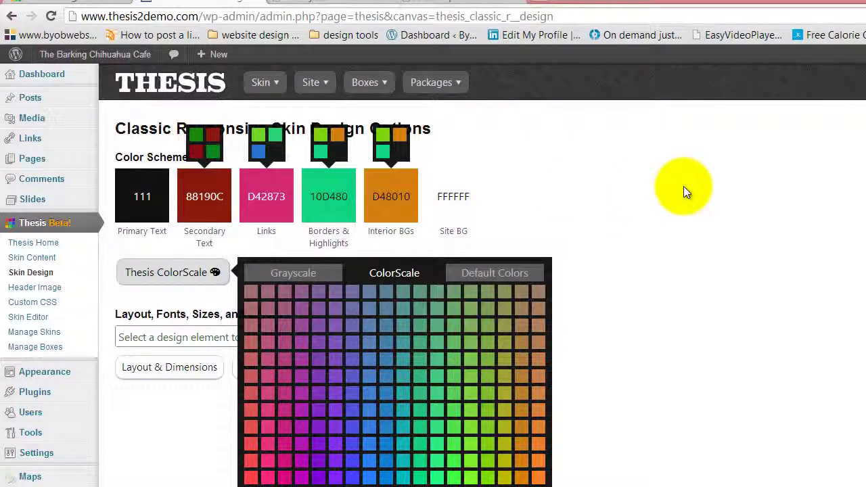
- Try the grayscale color scheme and restore the skin's default colors
click(293, 276)
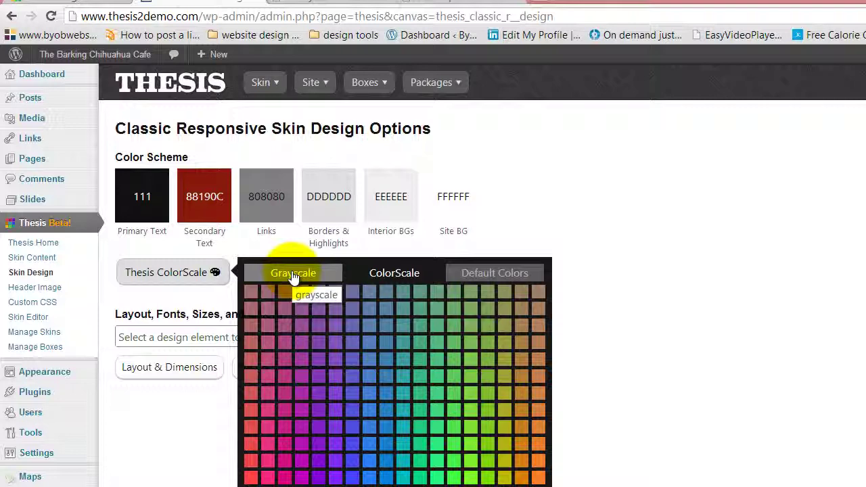
click(508, 274)
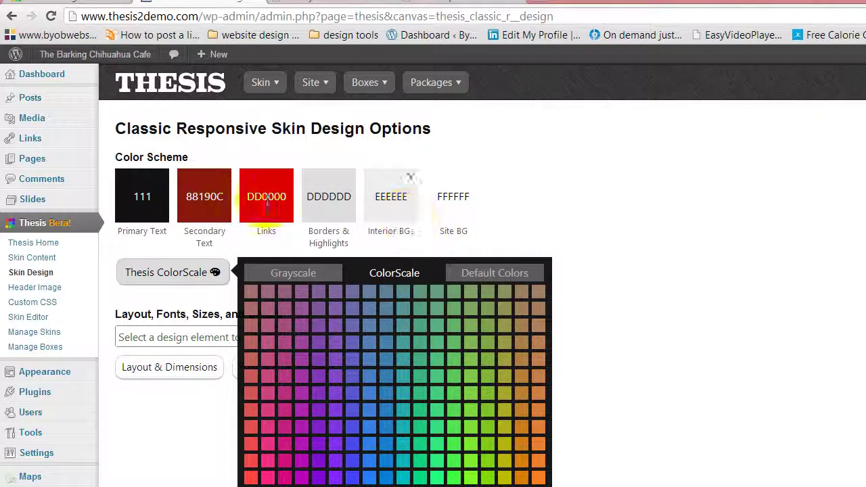
- Set the Secondary Text color to 888
click(206, 201)
text(888)
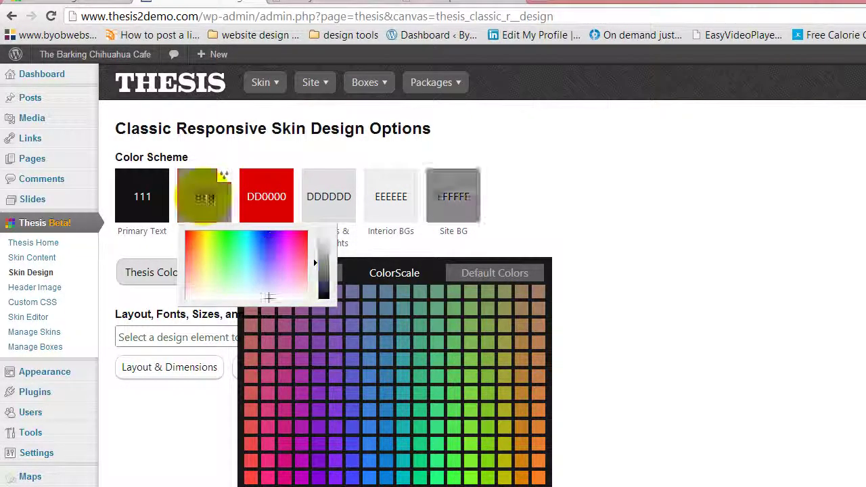
click(638, 180)
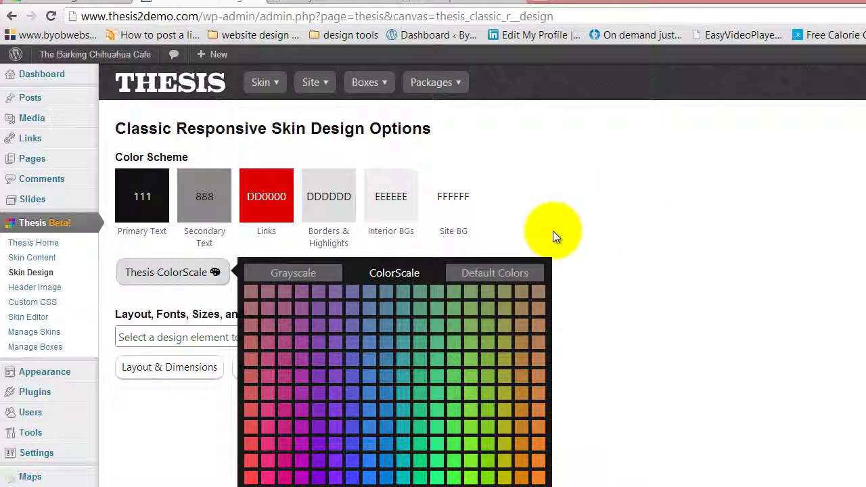
- Try the blue ColorScale scheme with Links 4080B0, then other palette schemes, restoring the default colors after trying them
click(385, 362)
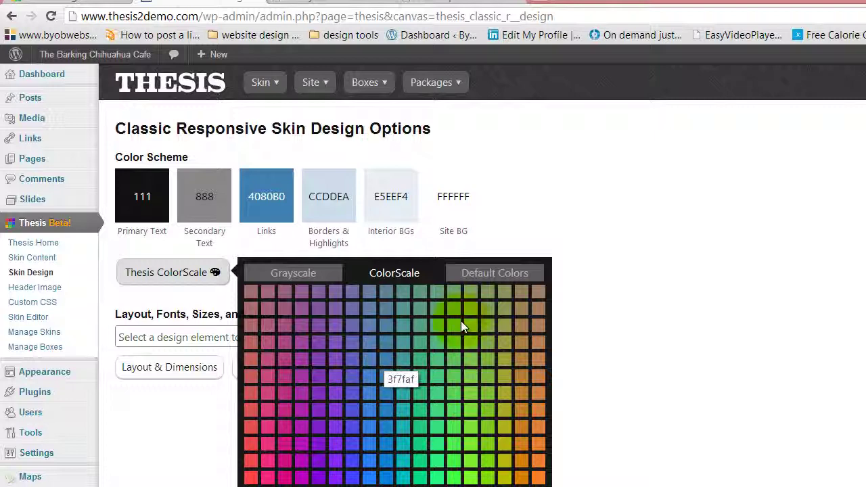
click(484, 274)
click(282, 274)
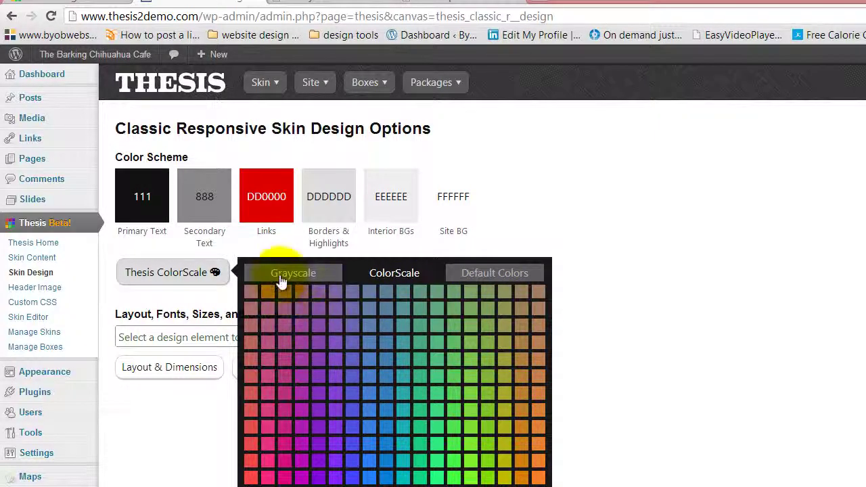
click(322, 398)
click(487, 272)
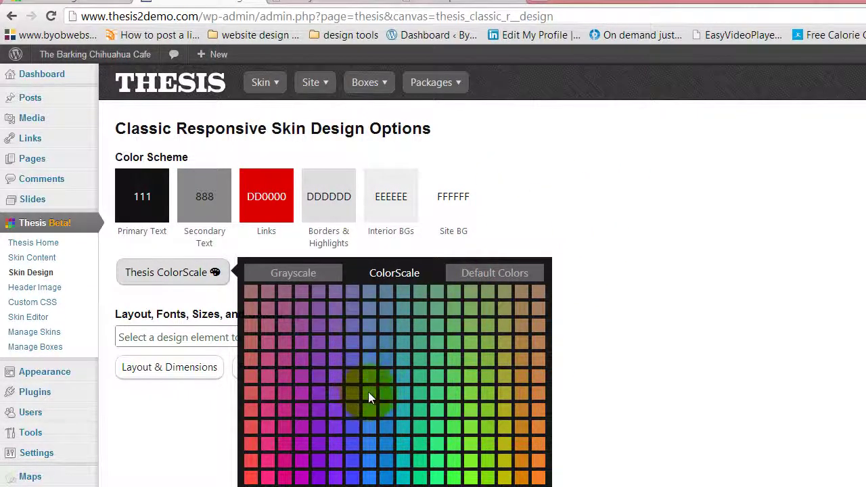
- Apply the purple ColorScale scheme with Links 8018CE, Borders & Highlights DDC1F2 and Interior BGs EEE0F8
click(316, 449)
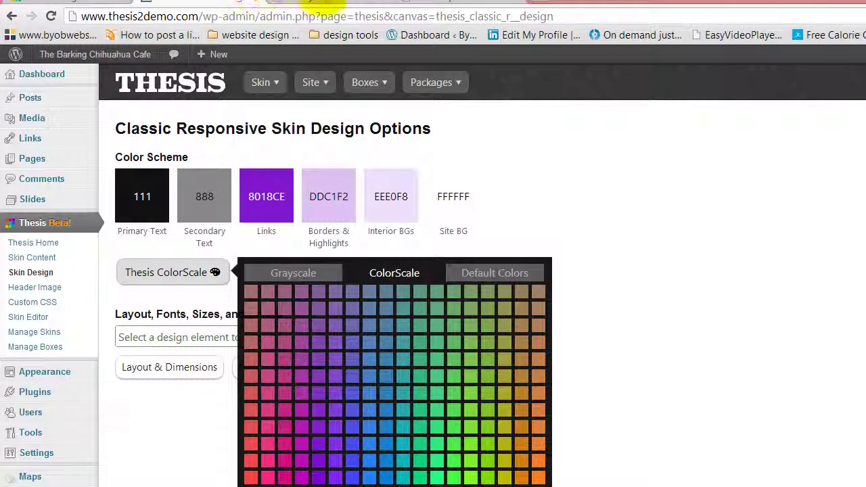
mouse_move(274, 251)
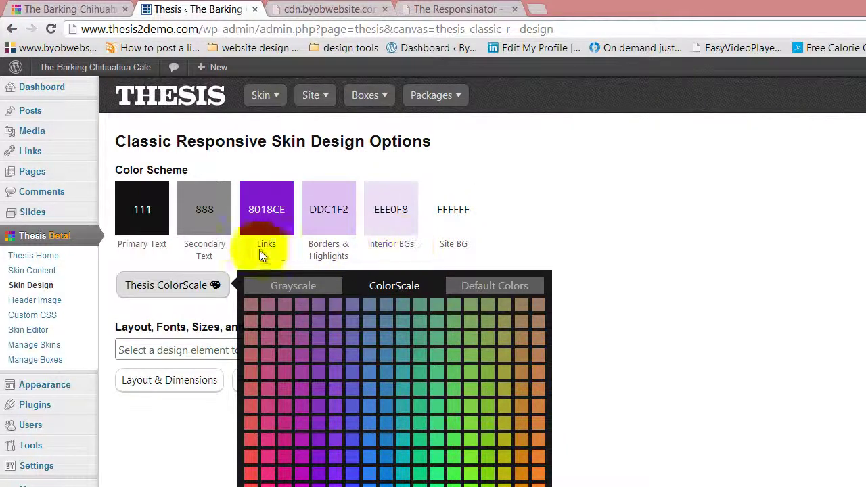
click(688, 215)
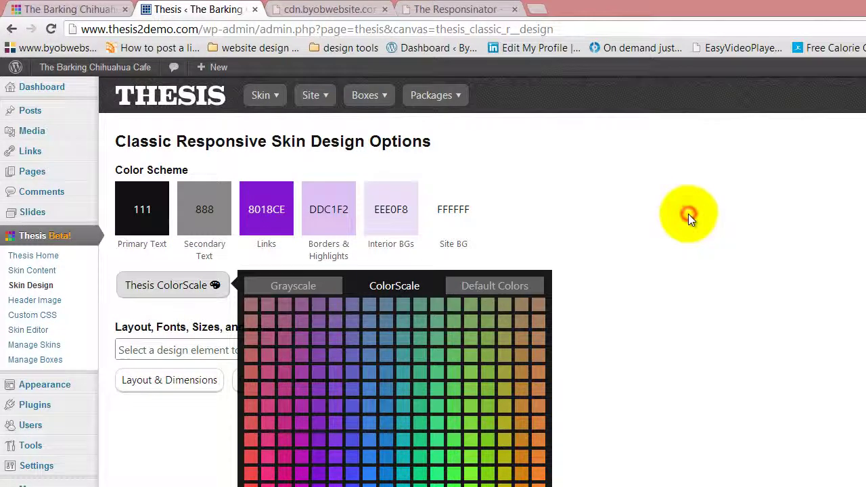
- Set Primary Text to the blue 1B0FBF with the color picker and save the design options
click(144, 206)
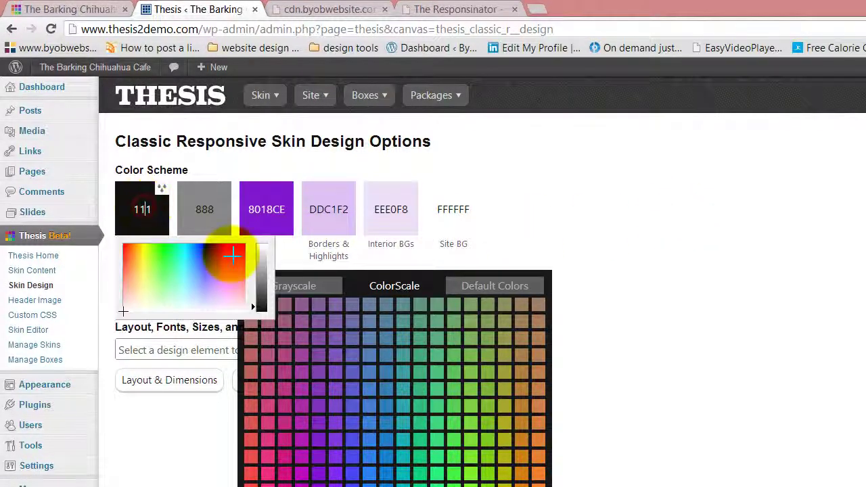
click(207, 250)
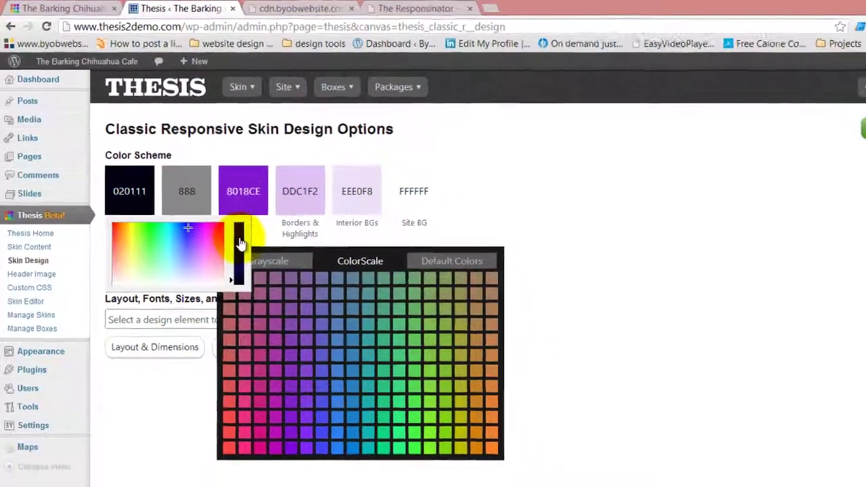
click(262, 259)
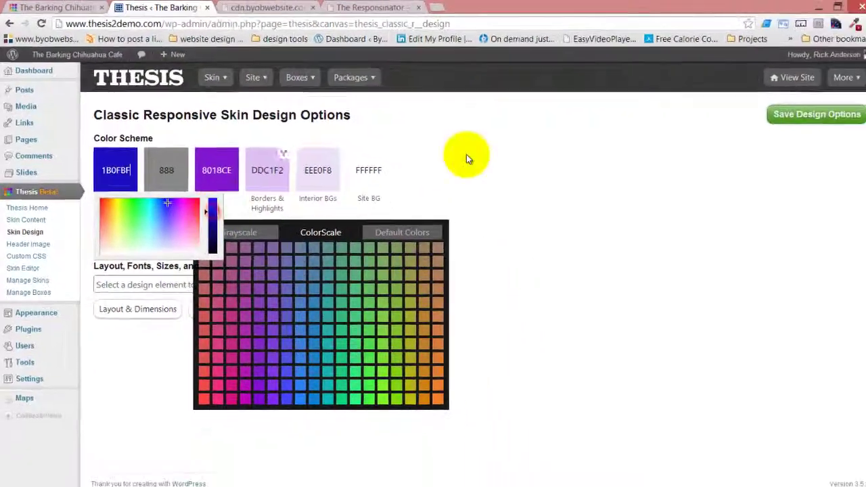
click(793, 114)
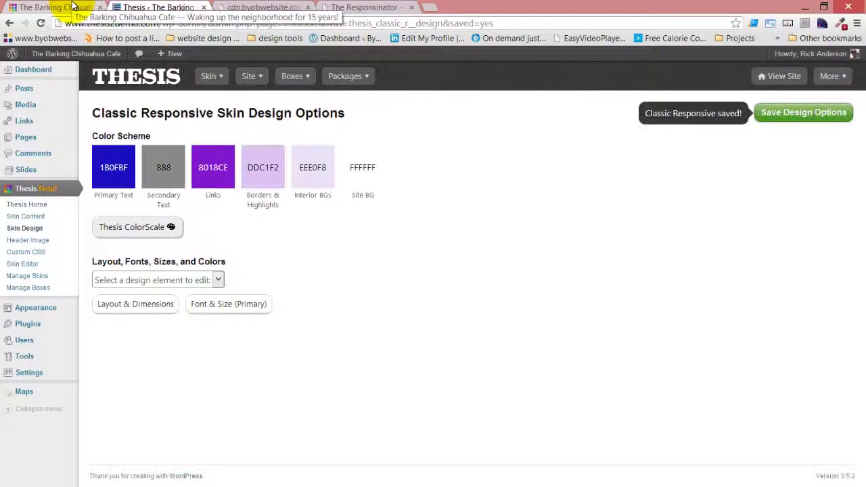
- Reload the site's front page and examine the new colors of its navigation, headings, body text, byline, sidebar and footer
click(71, 7)
click(39, 24)
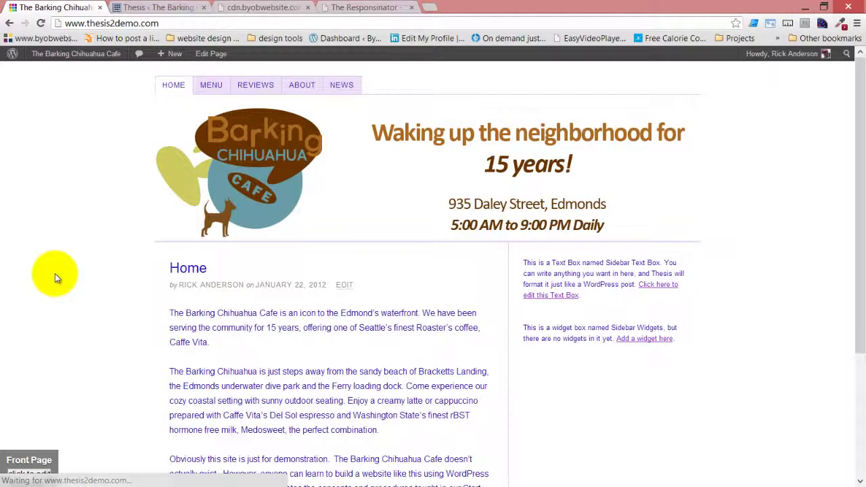
scroll(54, 273, down, 3)
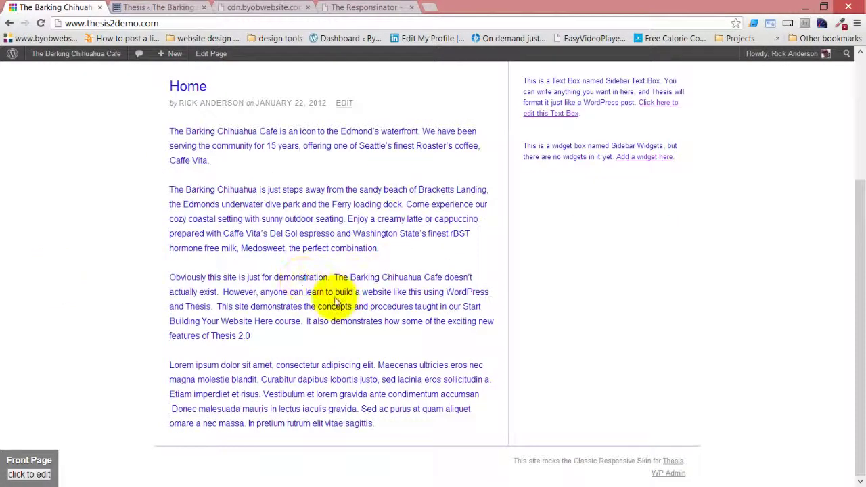
drag(308, 200, 335, 248)
scroll(222, 310, up, 3)
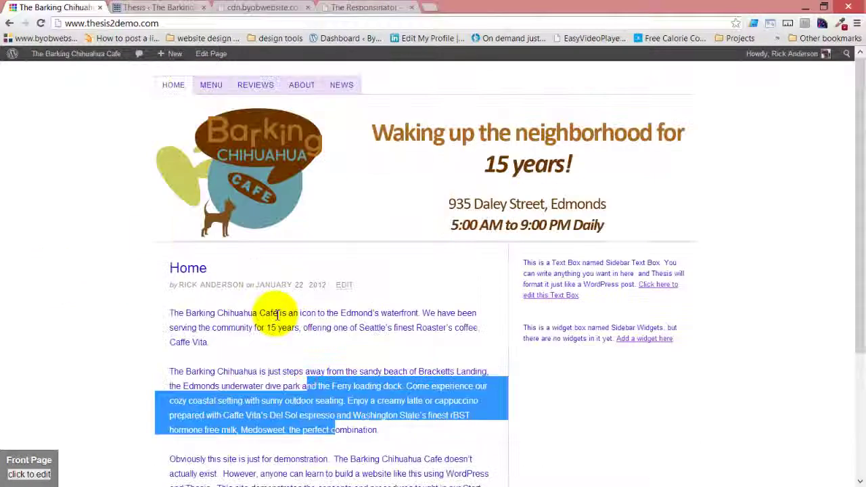
scroll(458, 446, down, 3)
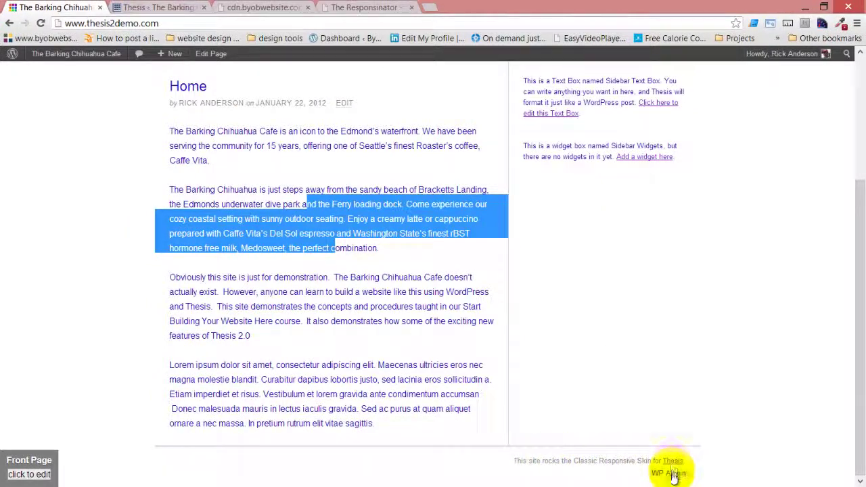
scroll(338, 344, up, 3)
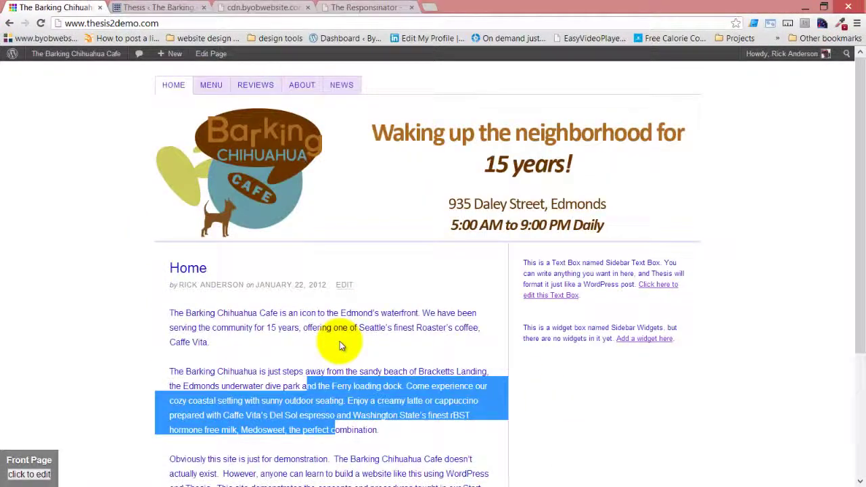
drag(191, 290, 278, 284)
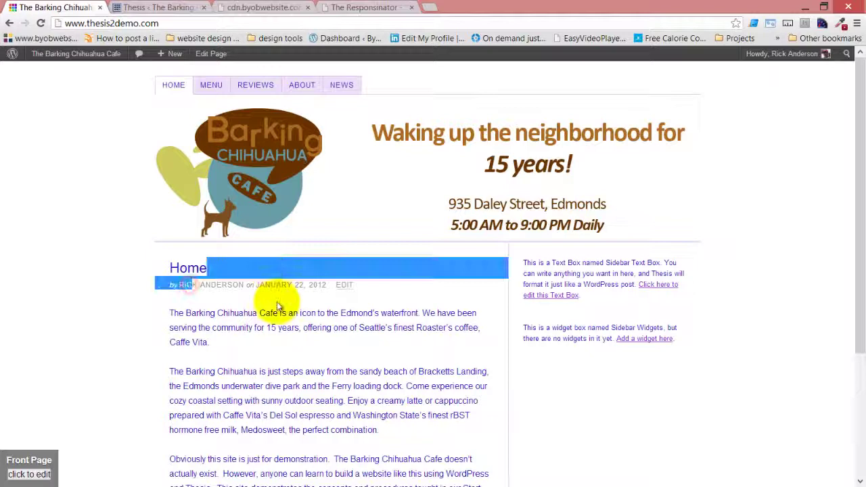
- Open the News page and its folk art post, and examine the color scheme on the text, sidebar, comment form and navigation
click(272, 293)
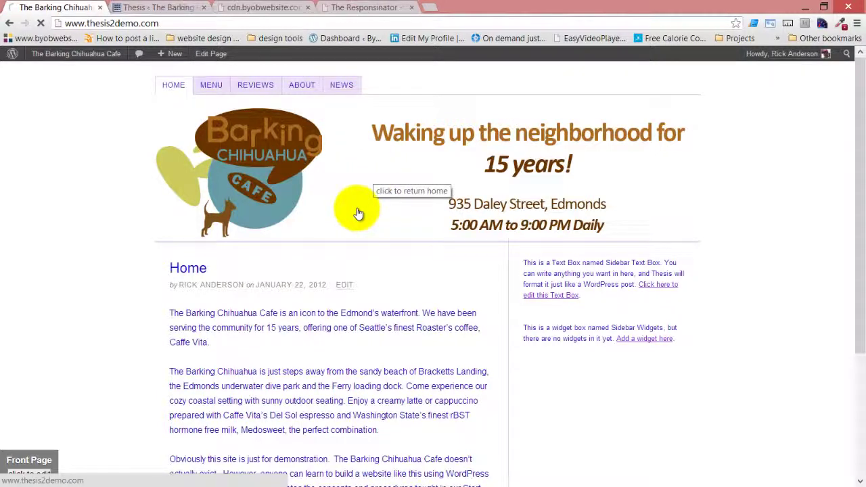
scroll(88, 298, down, 4)
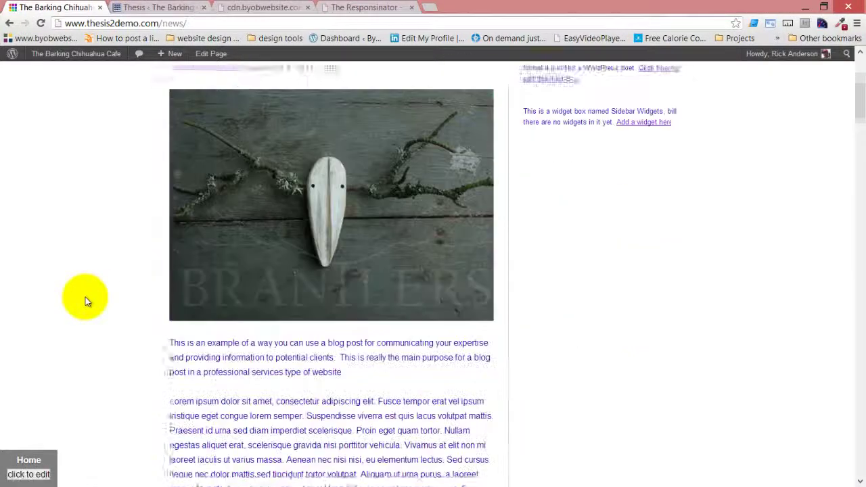
scroll(85, 298, up, 3)
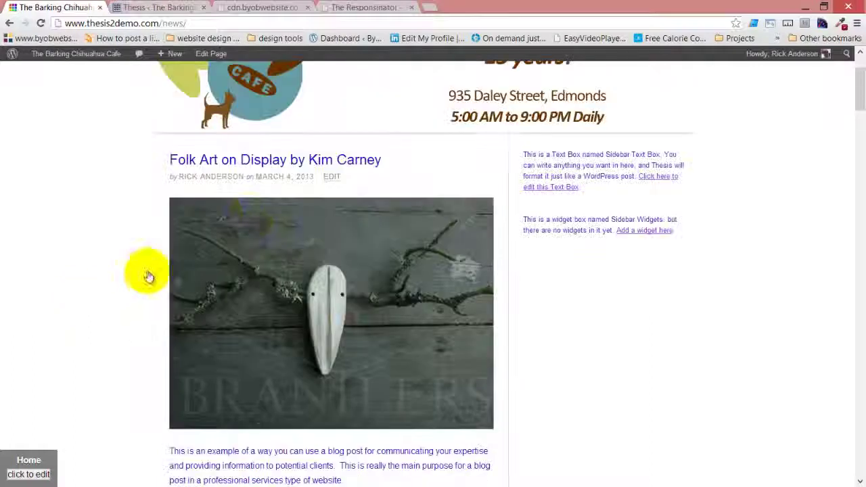
click(277, 164)
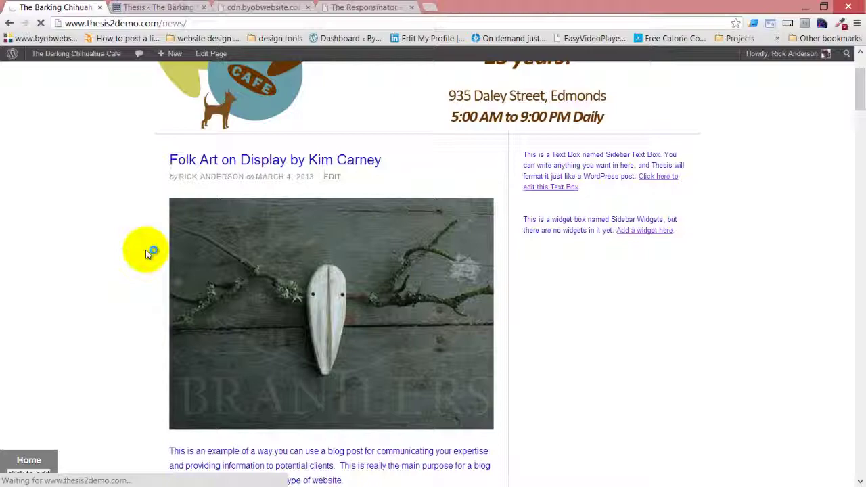
scroll(146, 253, down, 15)
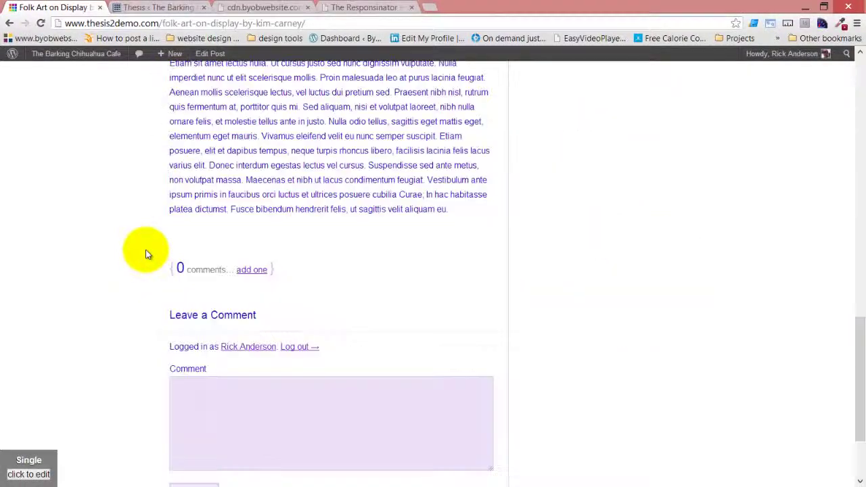
scroll(146, 253, down, 2)
click(264, 290)
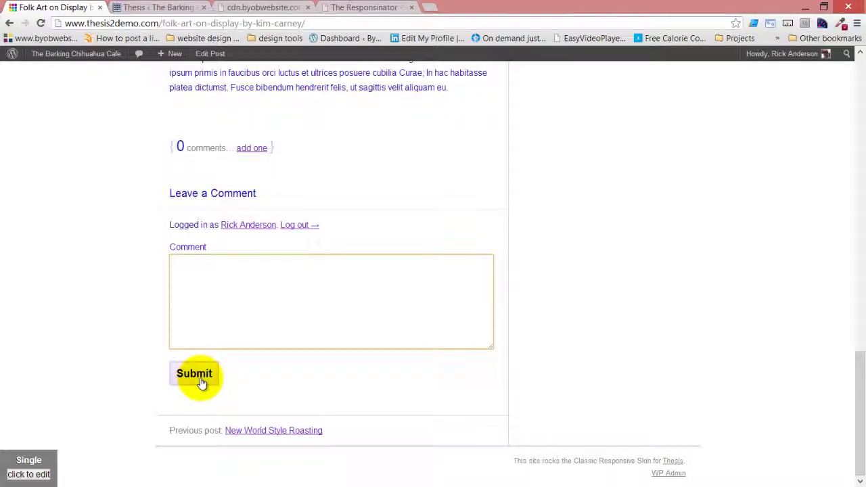
scroll(311, 273, up, 5)
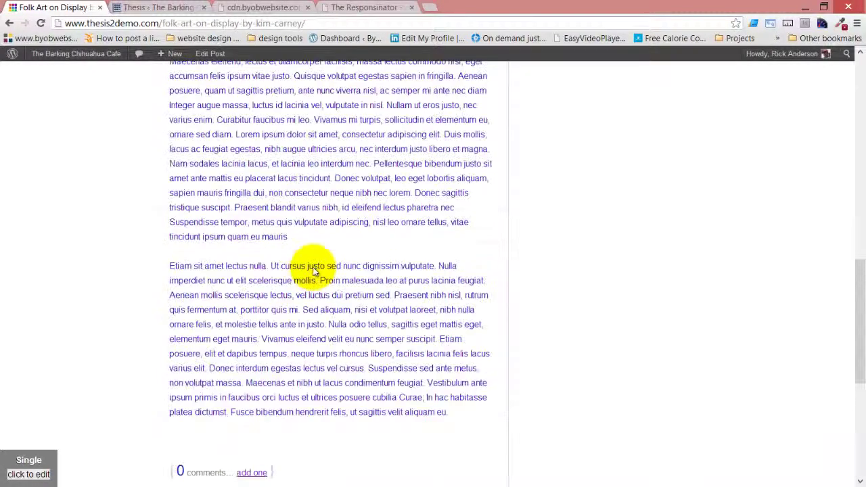
scroll(313, 271, up, 10)
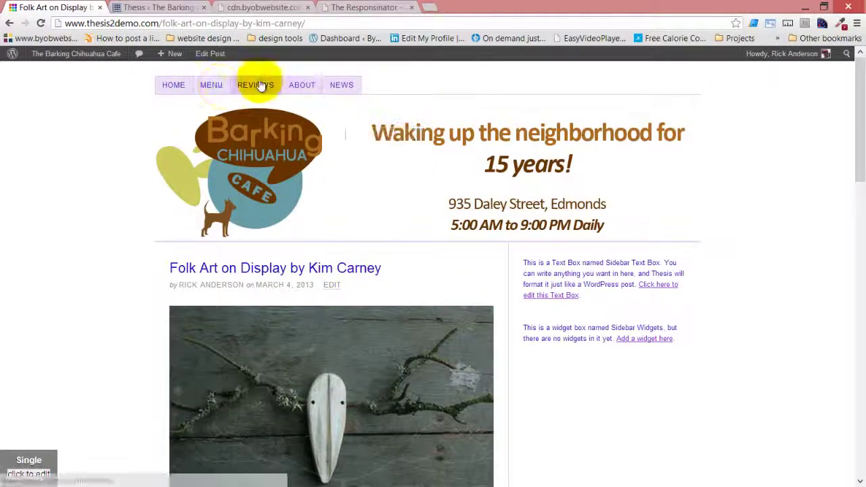
- Restore the skin's default colors, including Primary Text 111 and Links DD0000, save the design options and check the post on the site
click(139, 7)
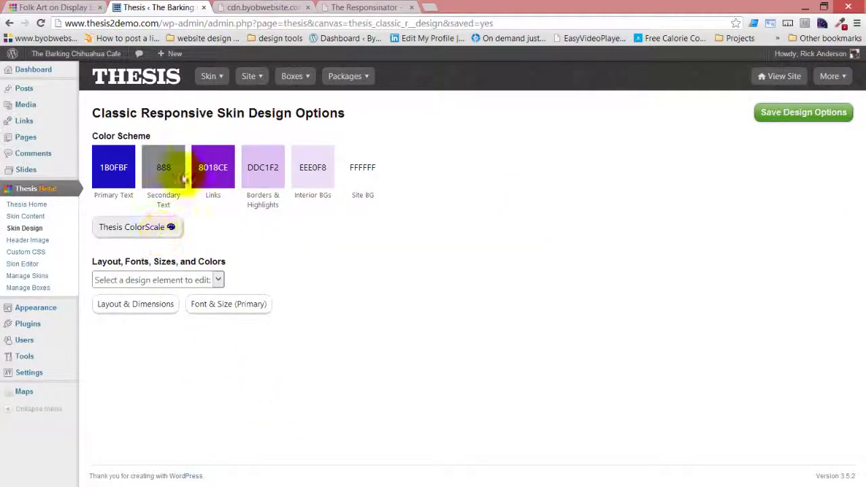
click(172, 228)
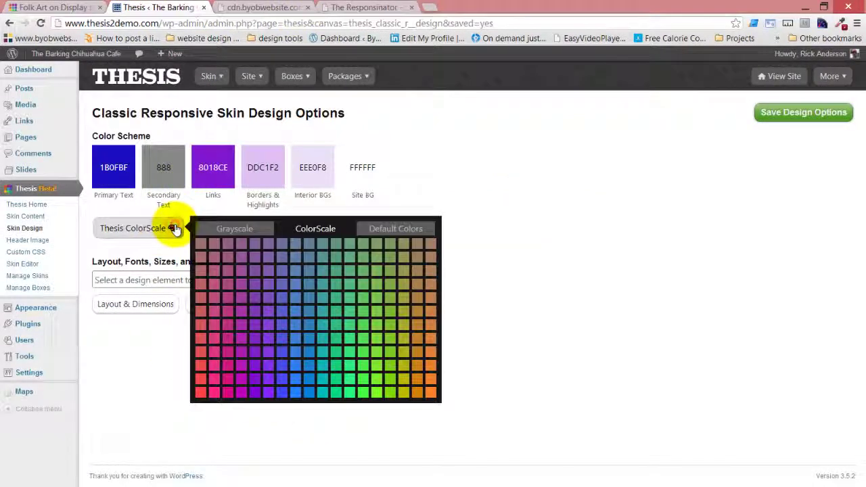
click(402, 229)
click(112, 169)
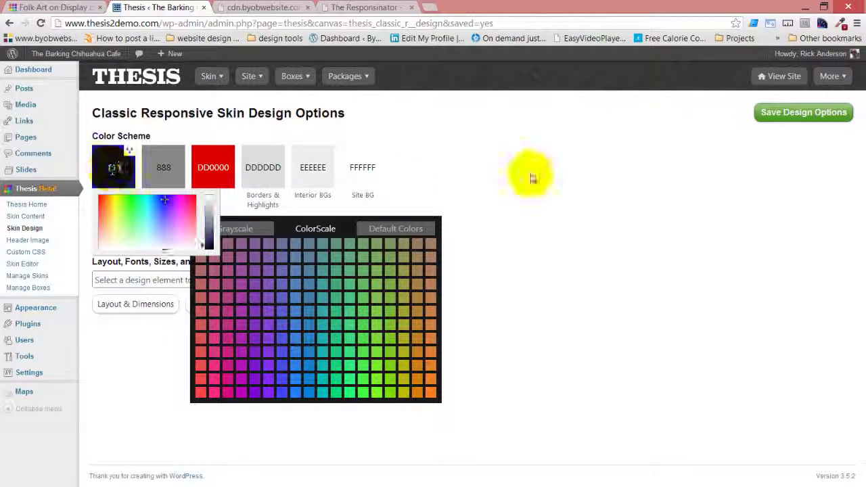
click(596, 182)
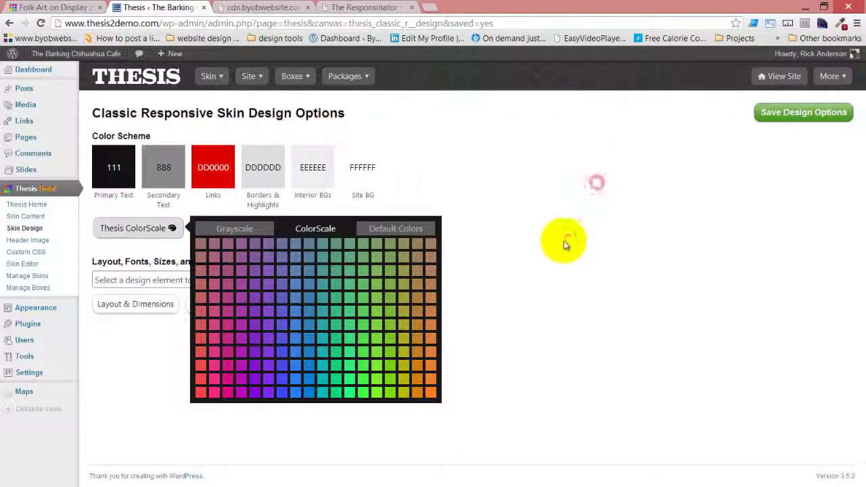
click(818, 112)
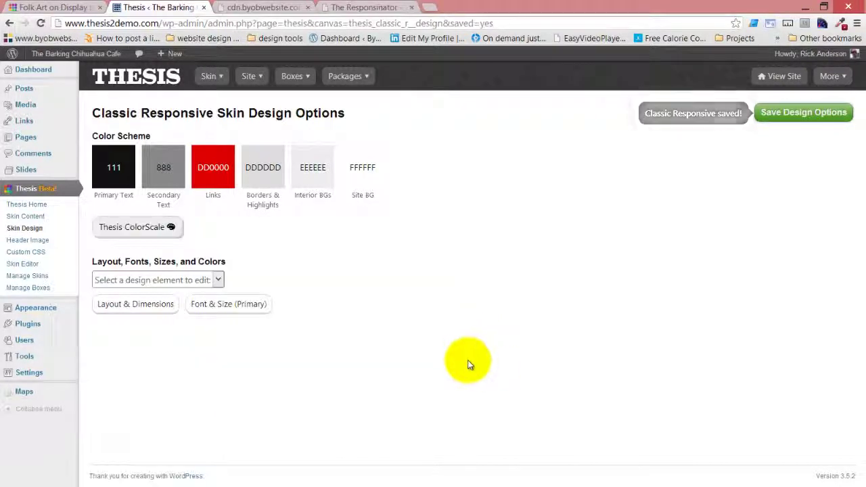
click(48, 8)
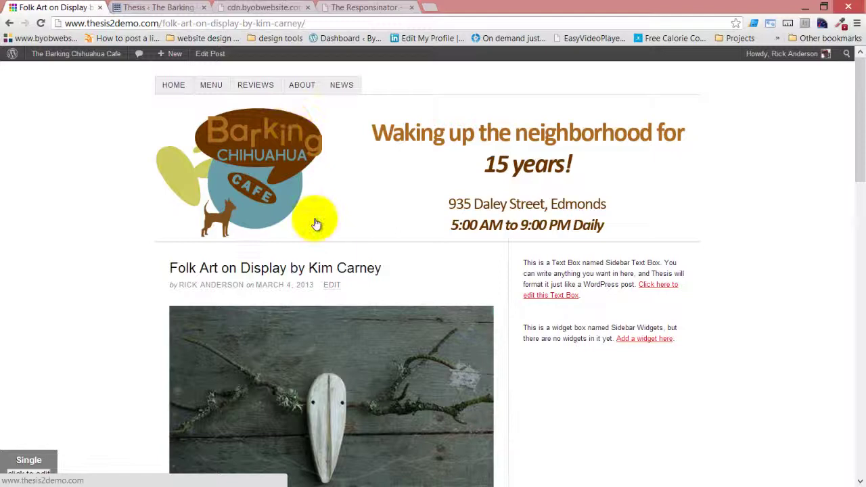
- In the skin's color scheme, set Secondary Text to the brown 673300 and Links to ab691f
click(171, 7)
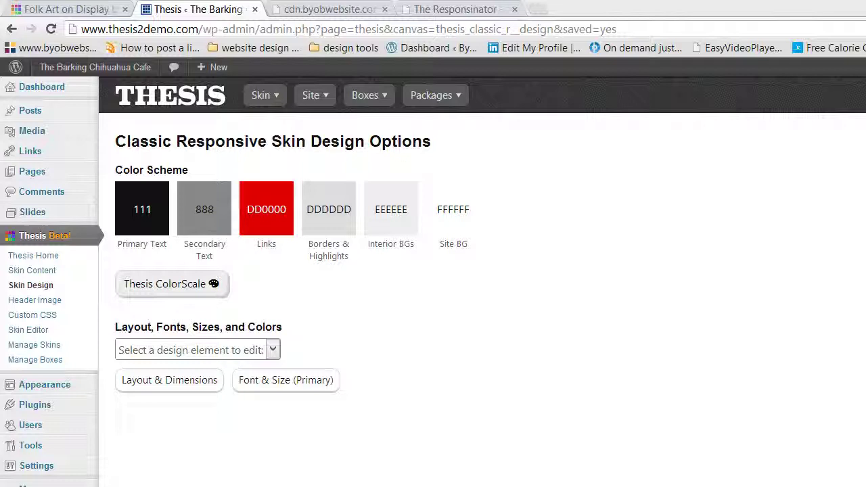
click(205, 210)
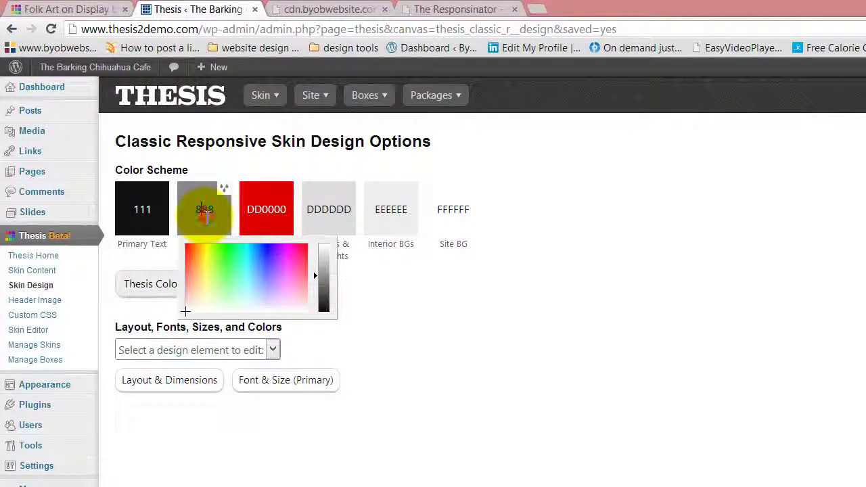
text(673300)
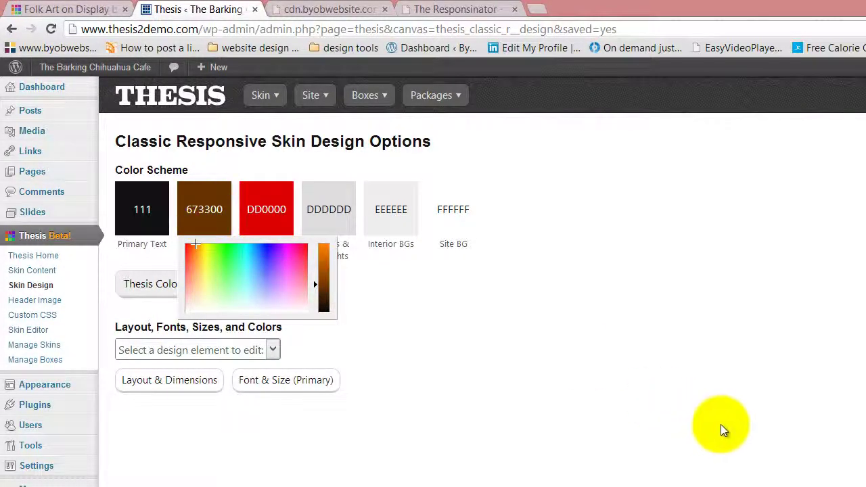
click(721, 424)
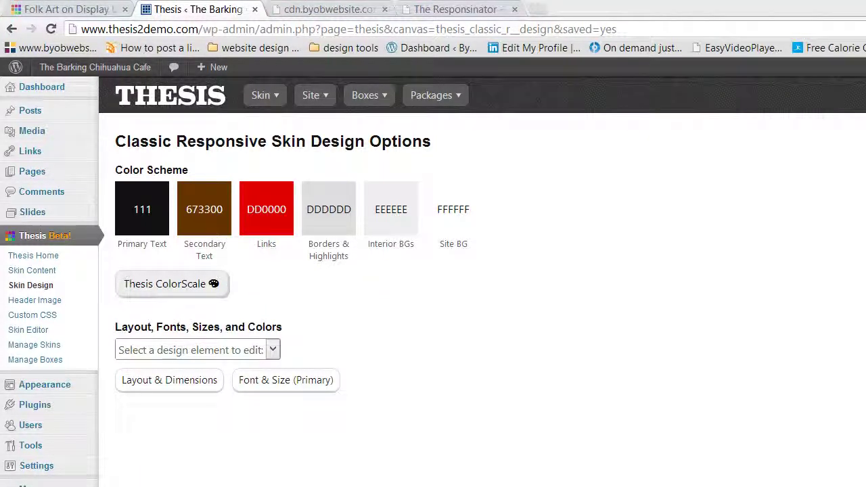
click(264, 212)
text(ab6911)
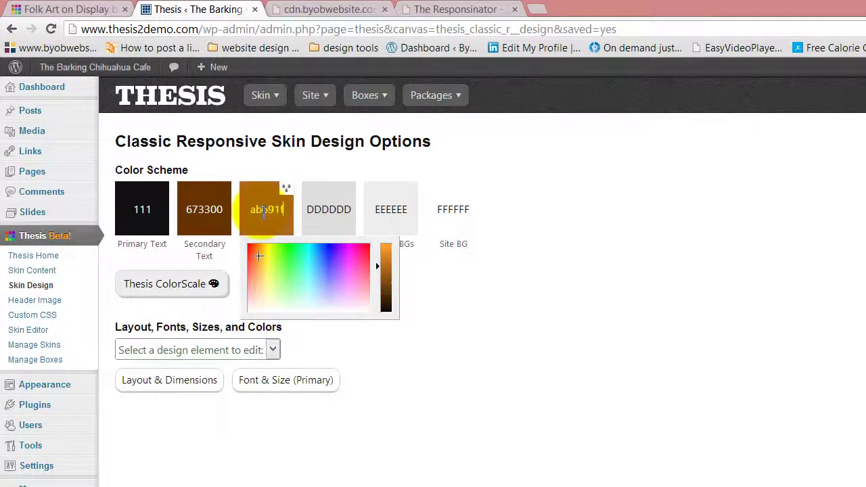
click(551, 336)
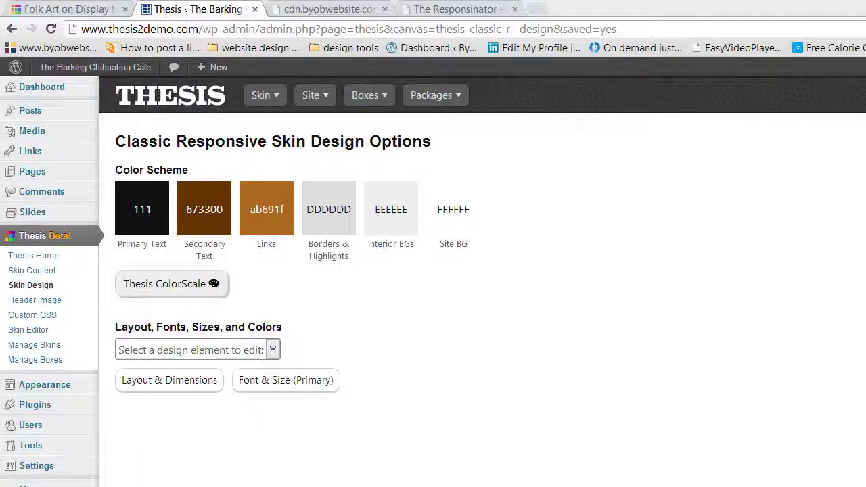
- Set Borders & Highlights to 679da5 and Interior BGs to cccc5e, and save the design options
click(326, 208)
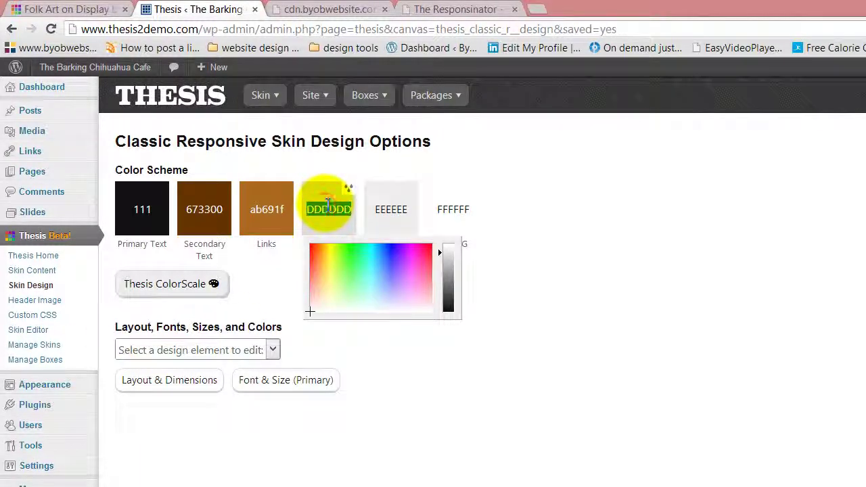
text(679da5)
click(632, 246)
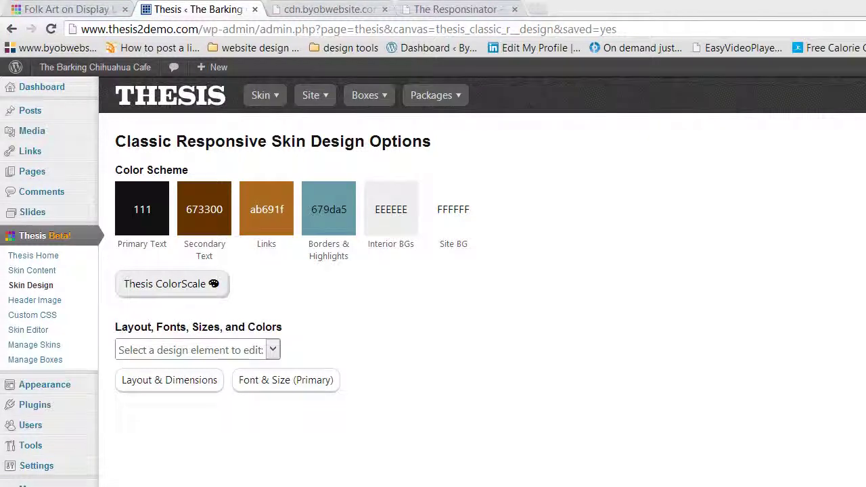
click(383, 215)
text(cccc5e)
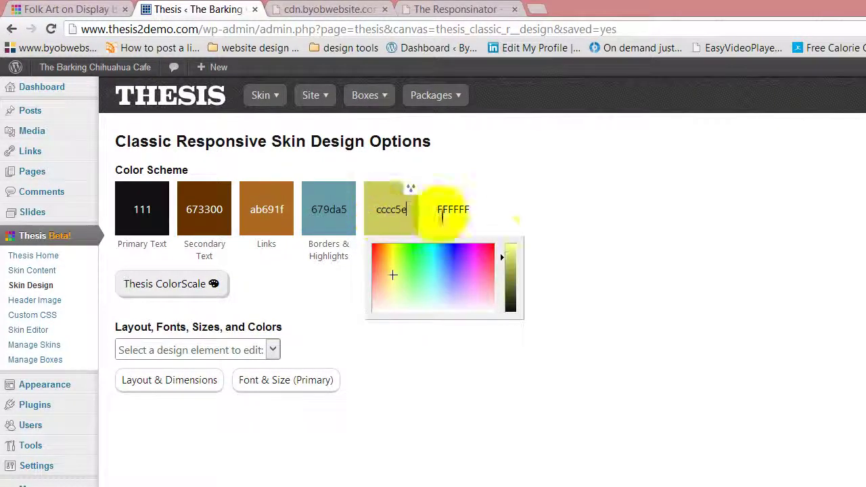
click(573, 190)
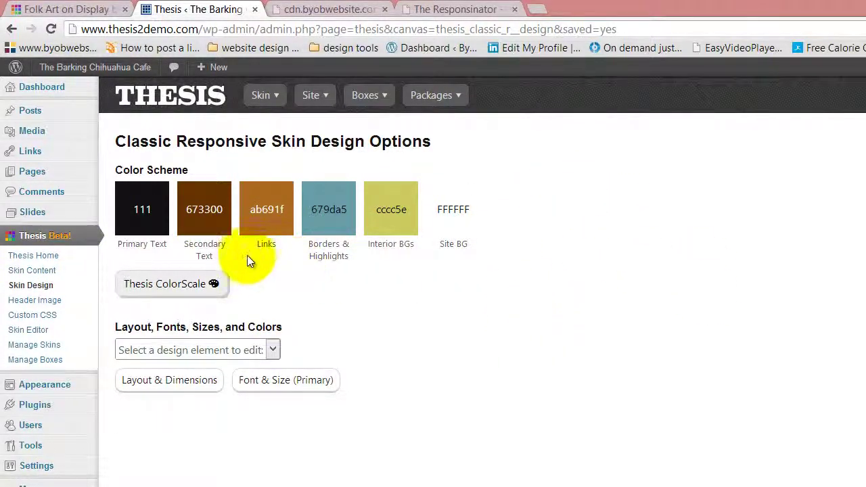
click(805, 115)
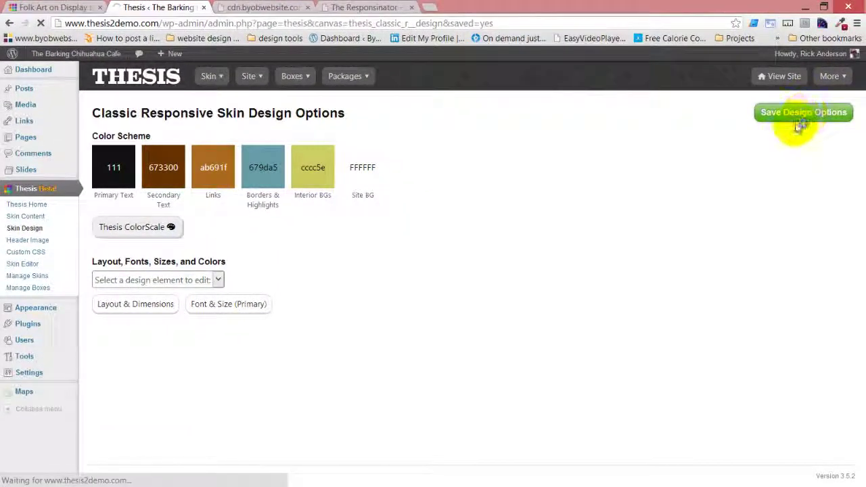
- Reload the folk art post on the site and examine the new colors of its navigation, borders, byline and sidebar links
click(55, 7)
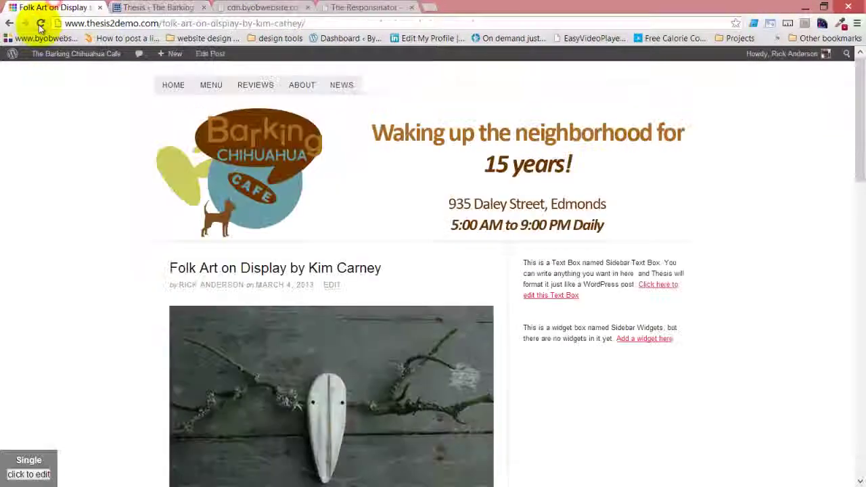
click(41, 25)
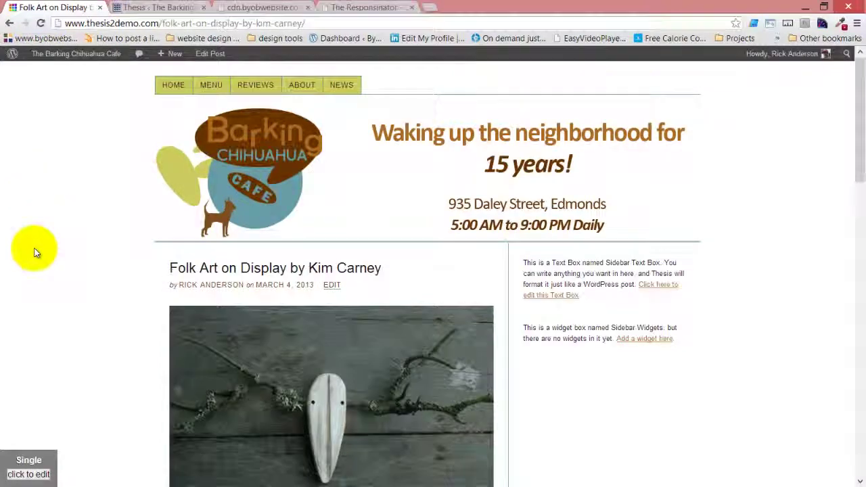
scroll(35, 251, down, 2)
scroll(35, 252, up, 2)
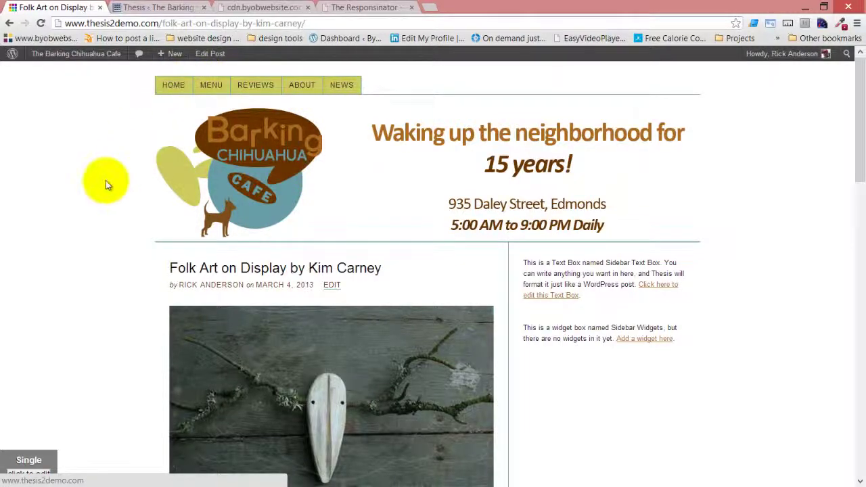
scroll(105, 183, down, 3)
scroll(589, 126, up, 2)
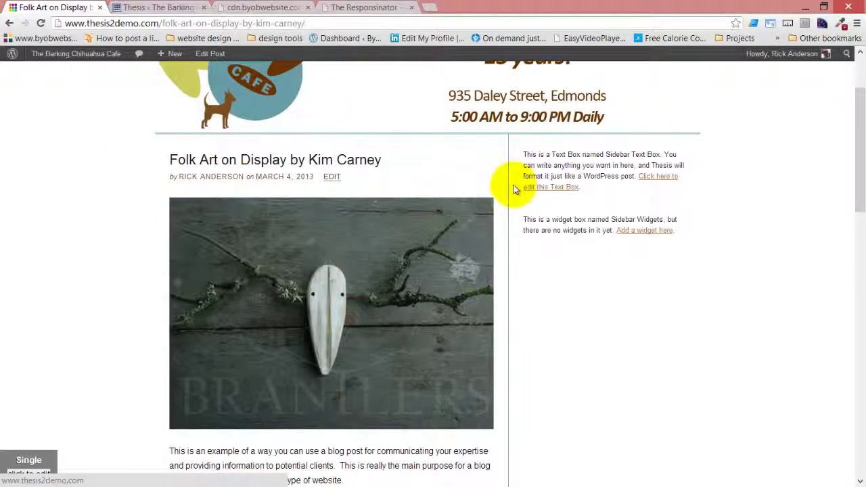
scroll(512, 187, down, 3)
scroll(510, 185, up, 4)
- Open the site's front page, examine its byline, link and navigation colors, and return to the skin design options
key(F5)
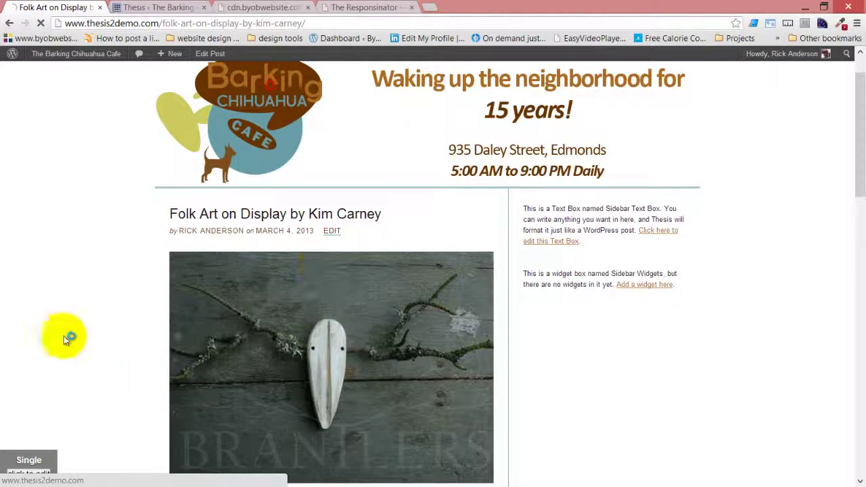
scroll(68, 307, down, 3)
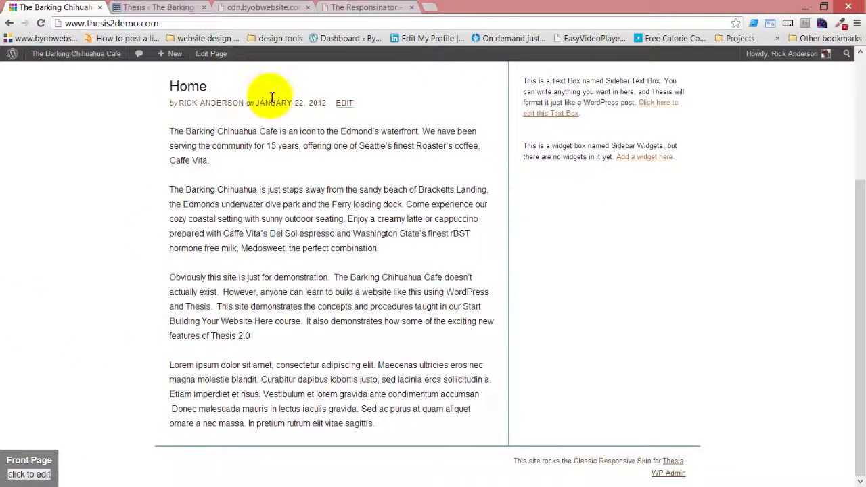
drag(211, 103, 257, 103)
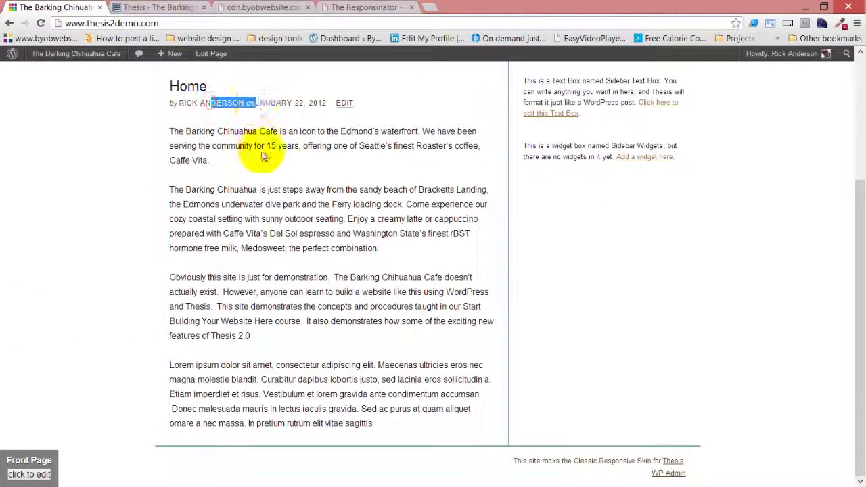
click(269, 165)
scroll(433, 228, up, 1)
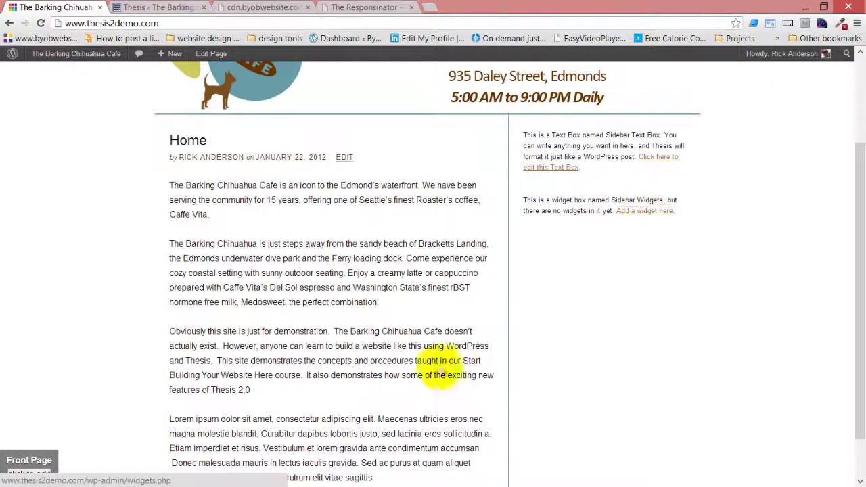
scroll(397, 377, up, 2)
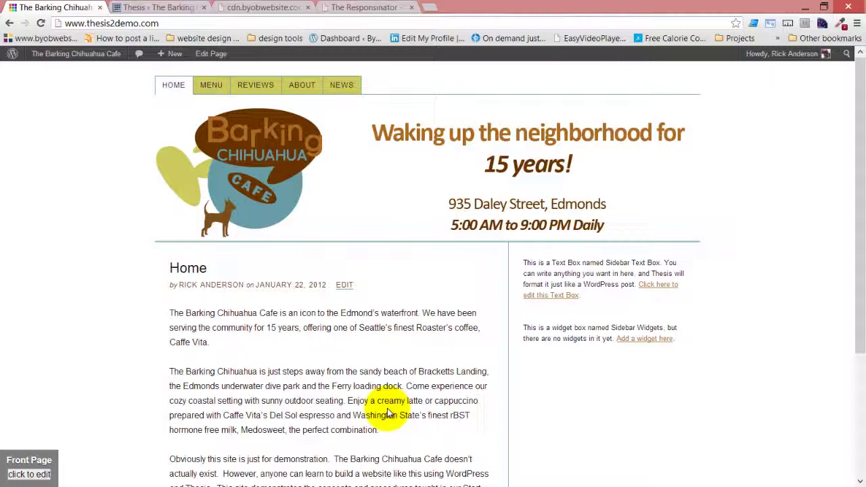
click(139, 5)
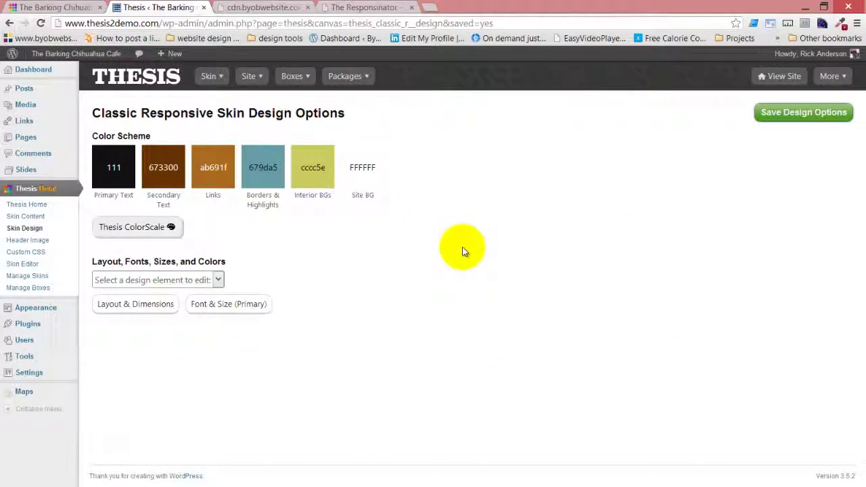